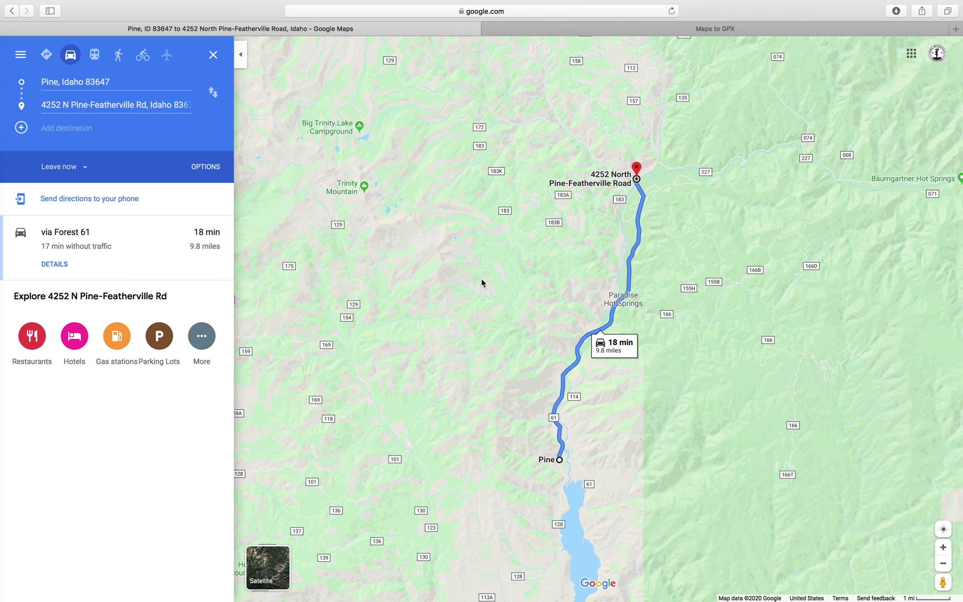
Switch the Pine route map to satellite imagery and tilt it into a 3D view.
click(268, 566)
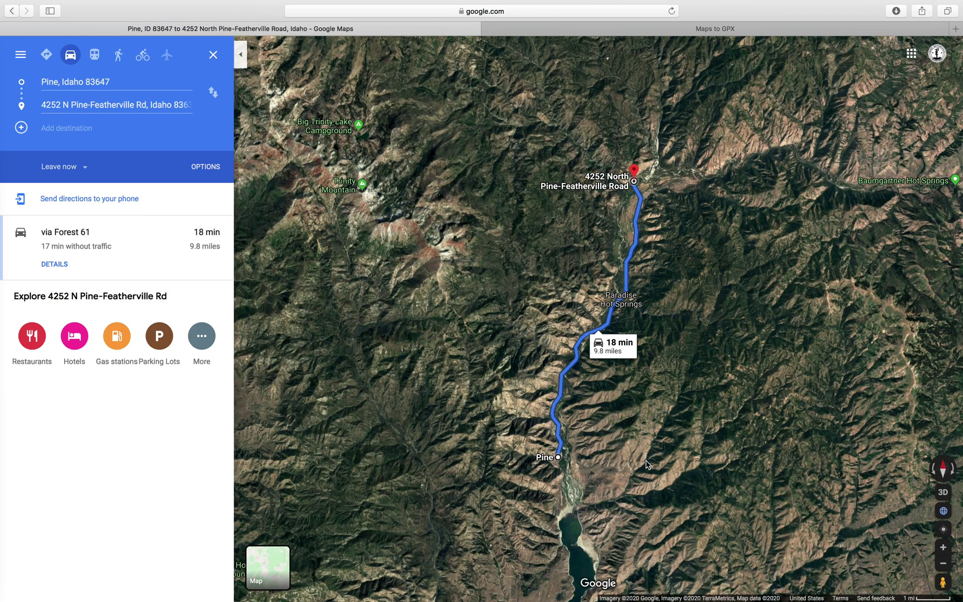
click(943, 492)
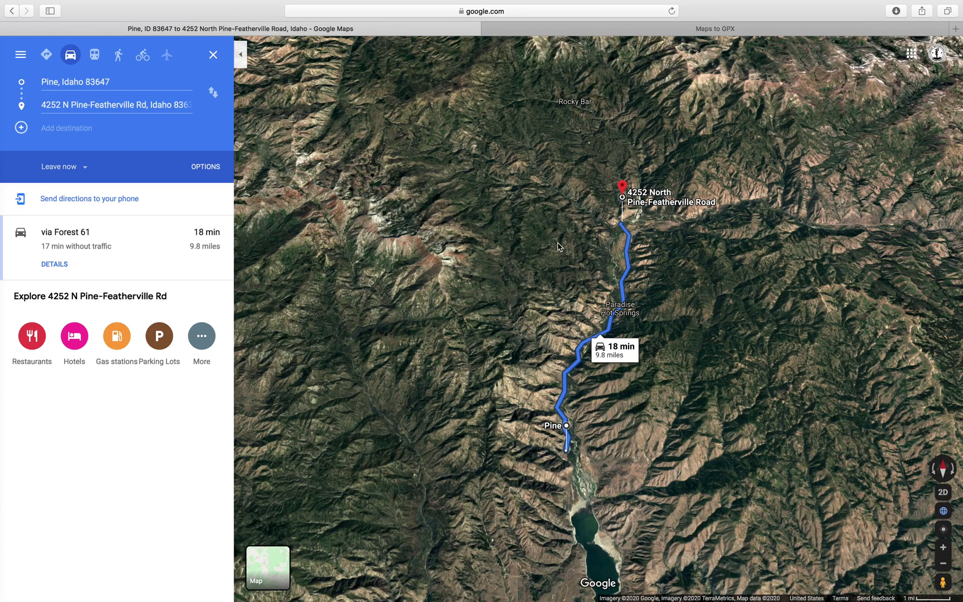
Pan and zoom the satellite map to a close-up of dirt road 172 past the destination pin.
drag(570, 240, 491, 248)
scroll(490, 248, up, 5)
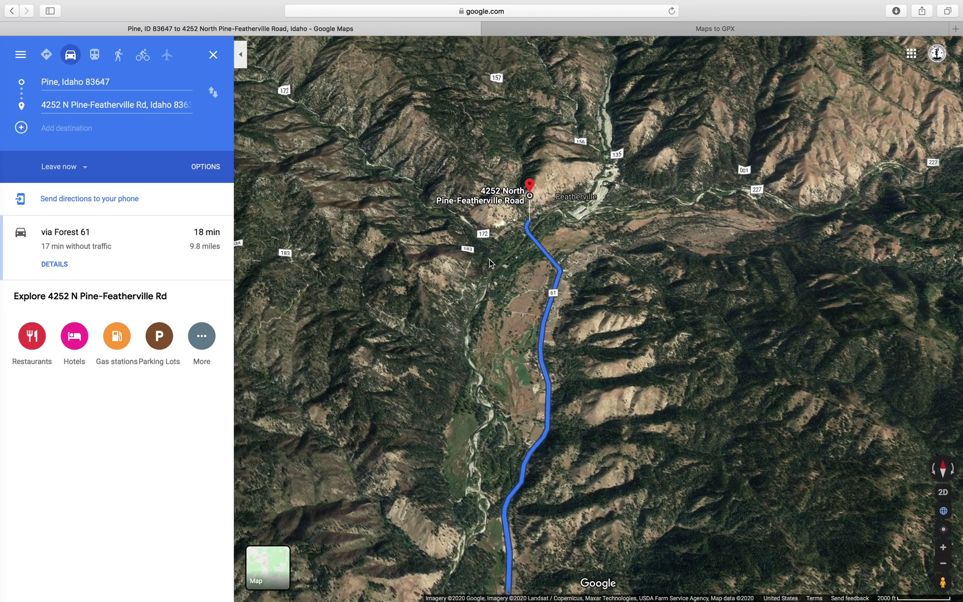
key(Down)
key(Down)
key(Down)
key(Down)
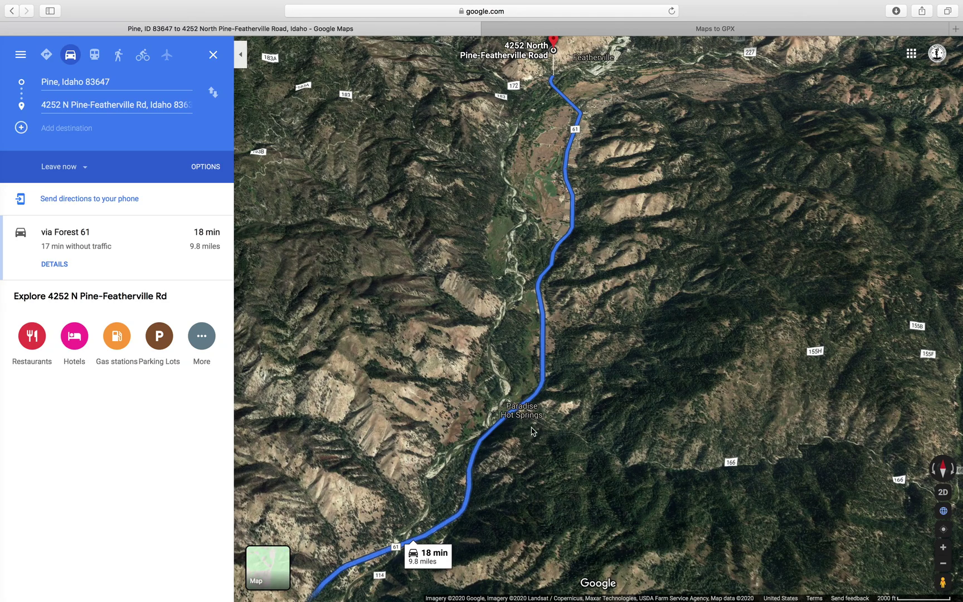
drag(632, 153, 644, 326)
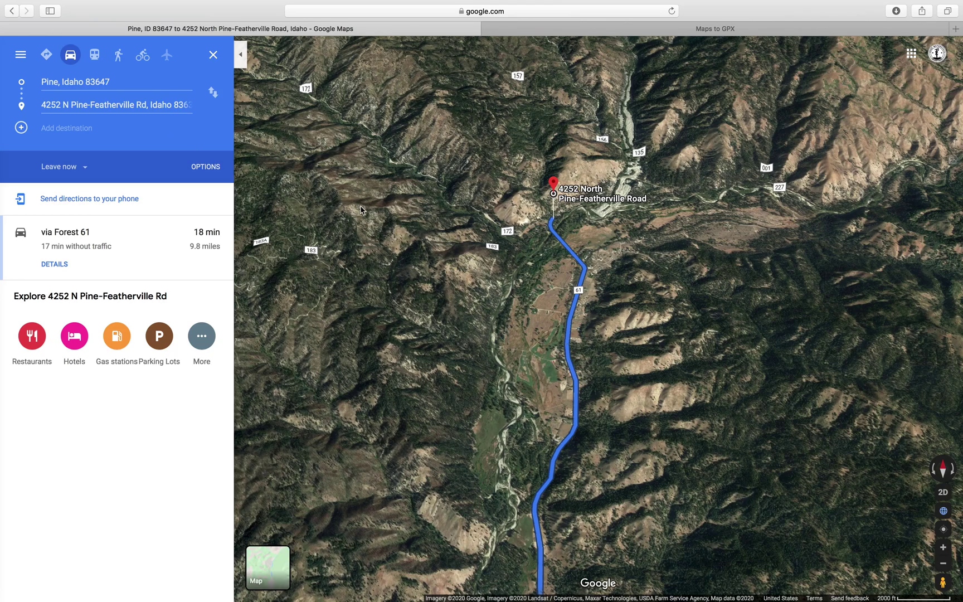
drag(397, 184, 522, 288)
scroll(446, 225, up, 5)
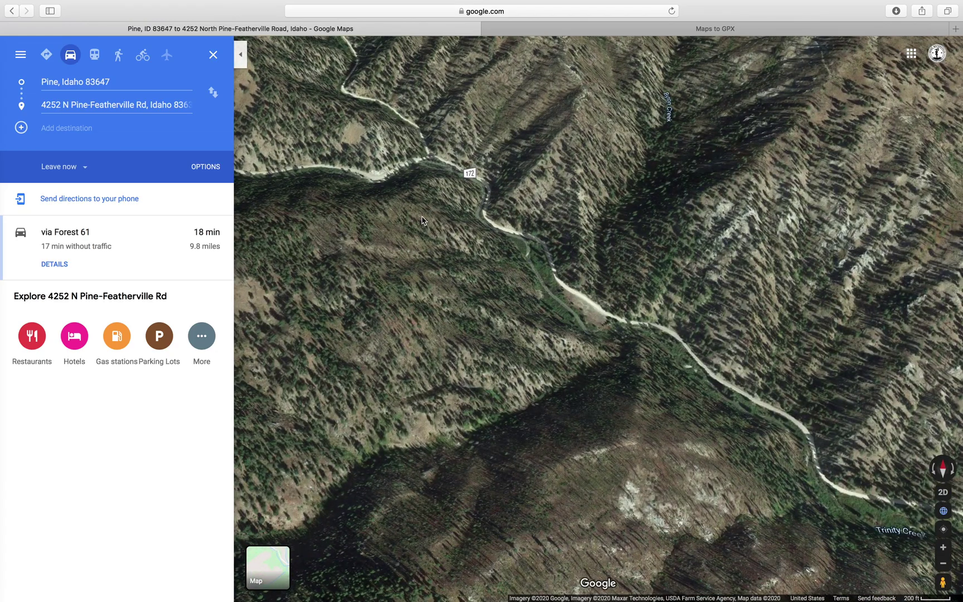
scroll(422, 221, up, 3)
scroll(422, 221, up, 3)
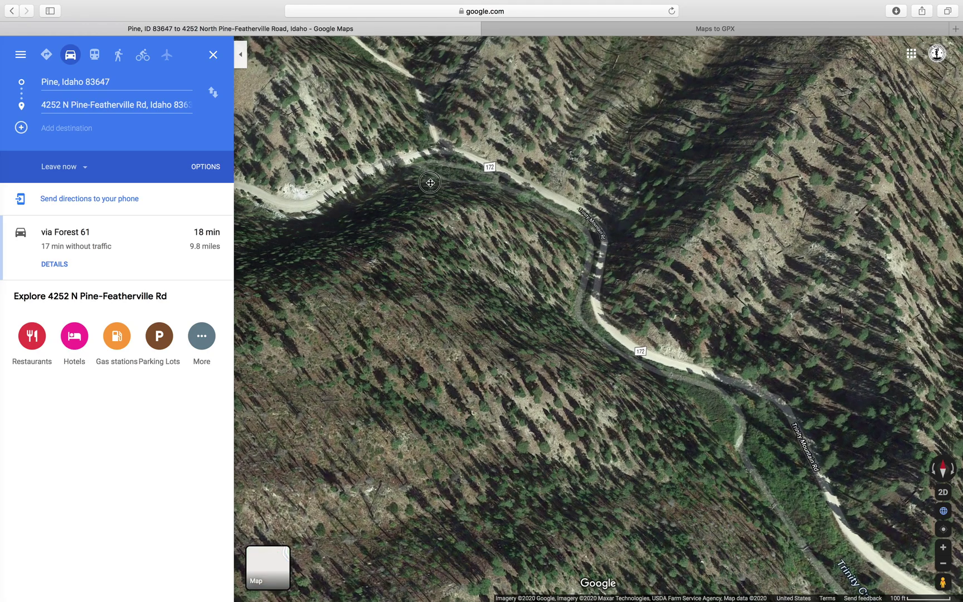
drag(430, 183, 427, 266)
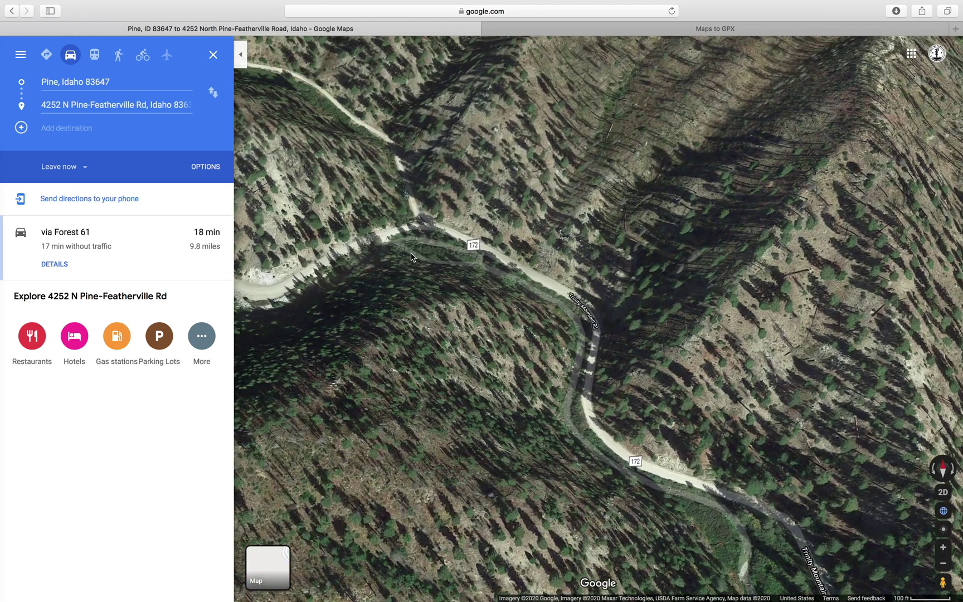
Add an Elmore County, Idaho stop at the road 172 junction on the map.
click(119, 131)
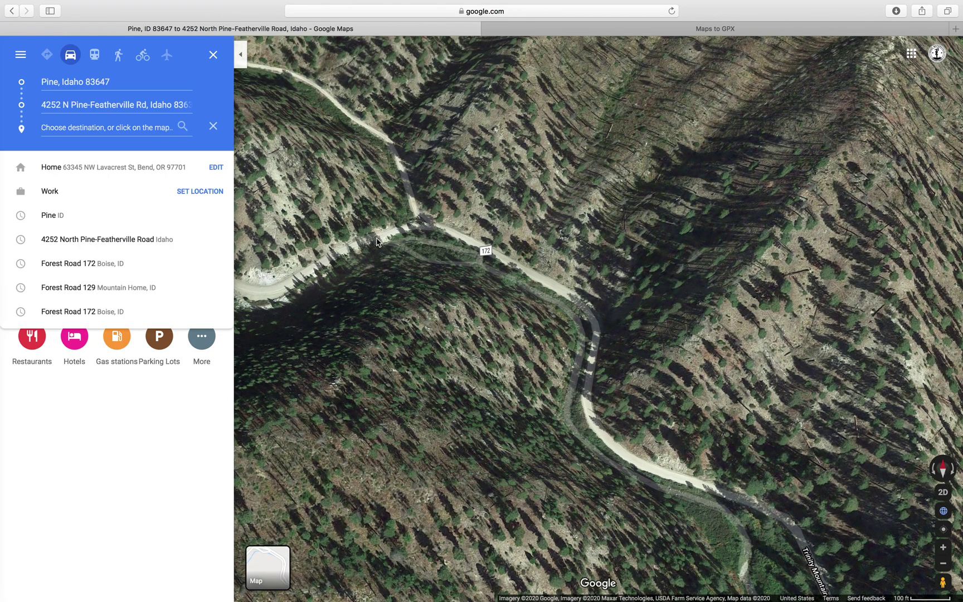
scroll(418, 229, up, 2)
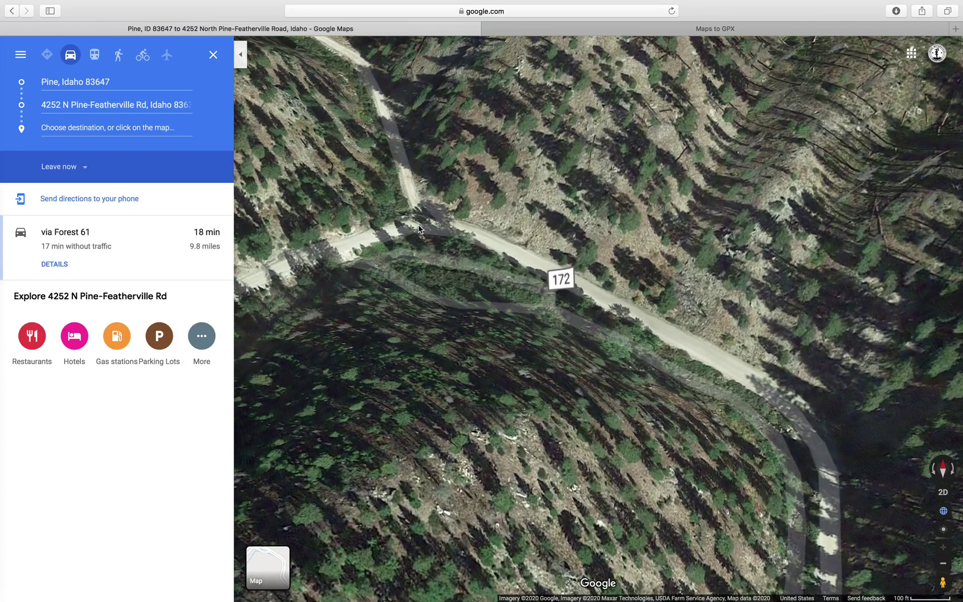
click(154, 127)
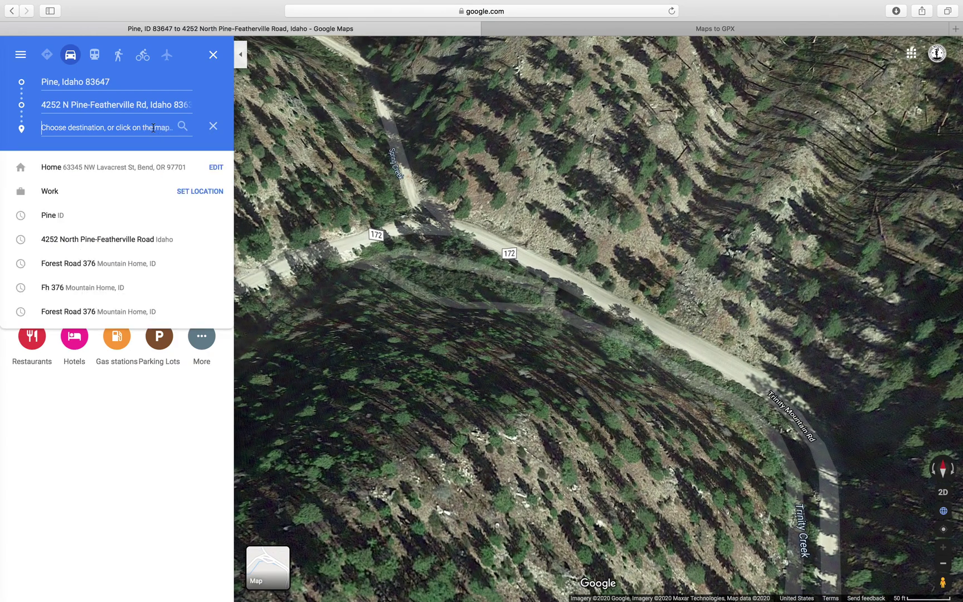
click(436, 227)
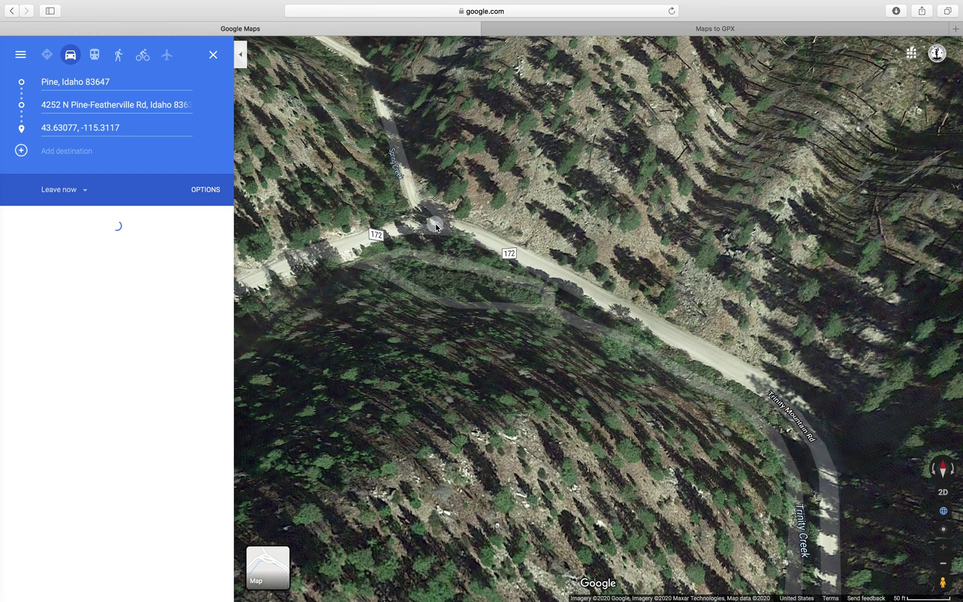
scroll(431, 337, down, 2)
scroll(431, 337, down, 2)
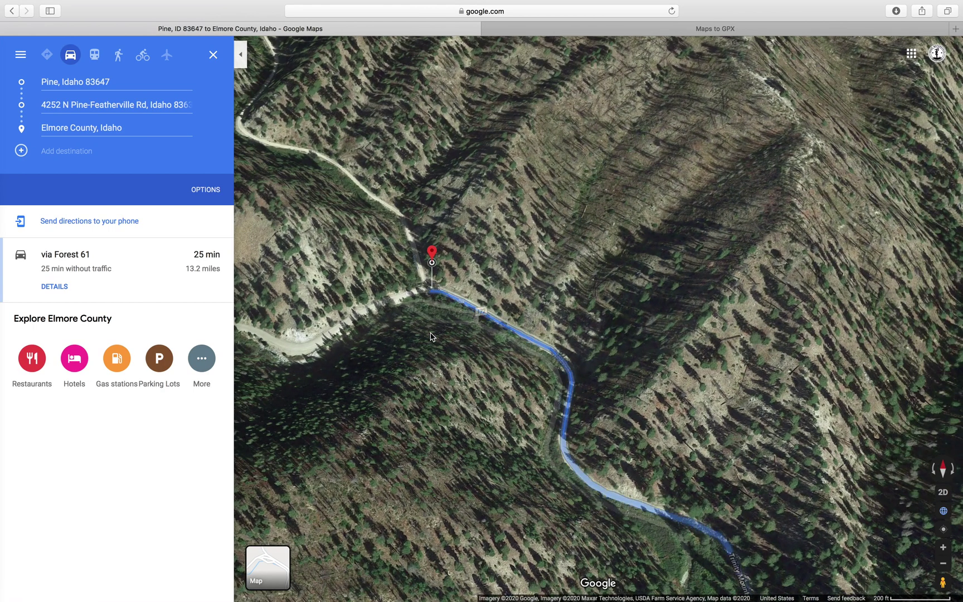
scroll(431, 337, down, 1)
drag(430, 337, 576, 363)
scroll(507, 337, down, 2)
scroll(576, 363, down, 3)
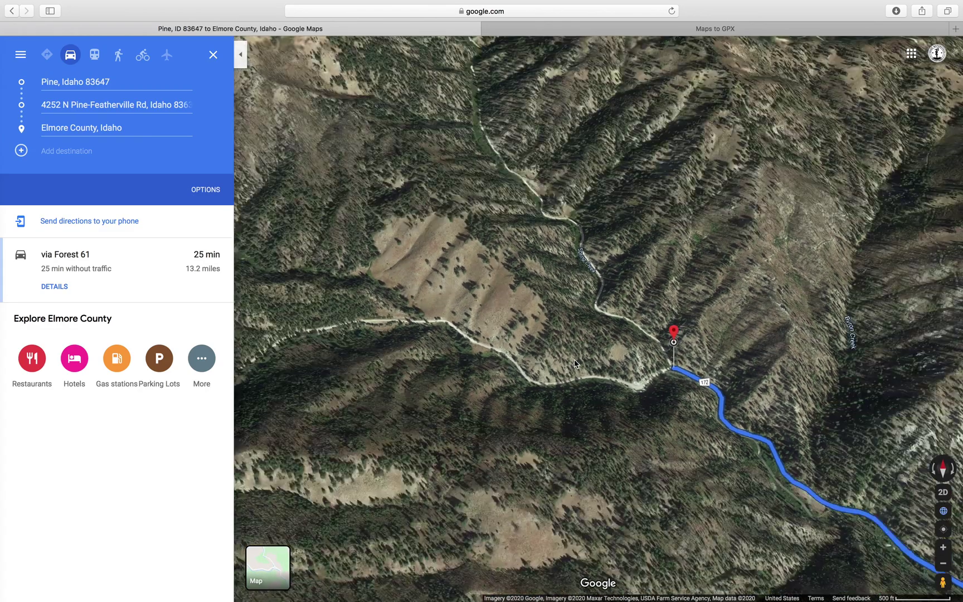
scroll(569, 352, down, 2)
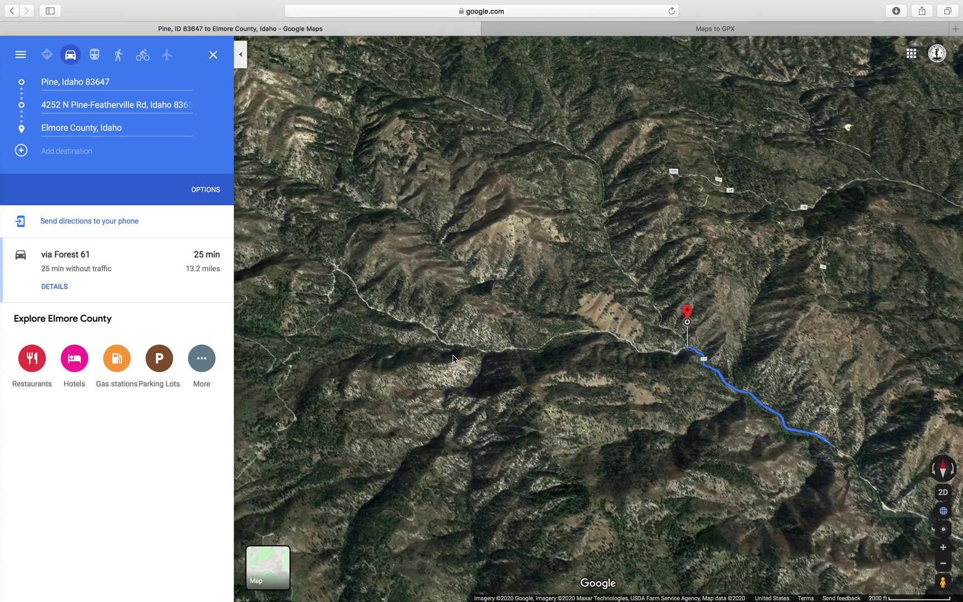
drag(288, 372, 439, 377)
scroll(439, 377, up, 10)
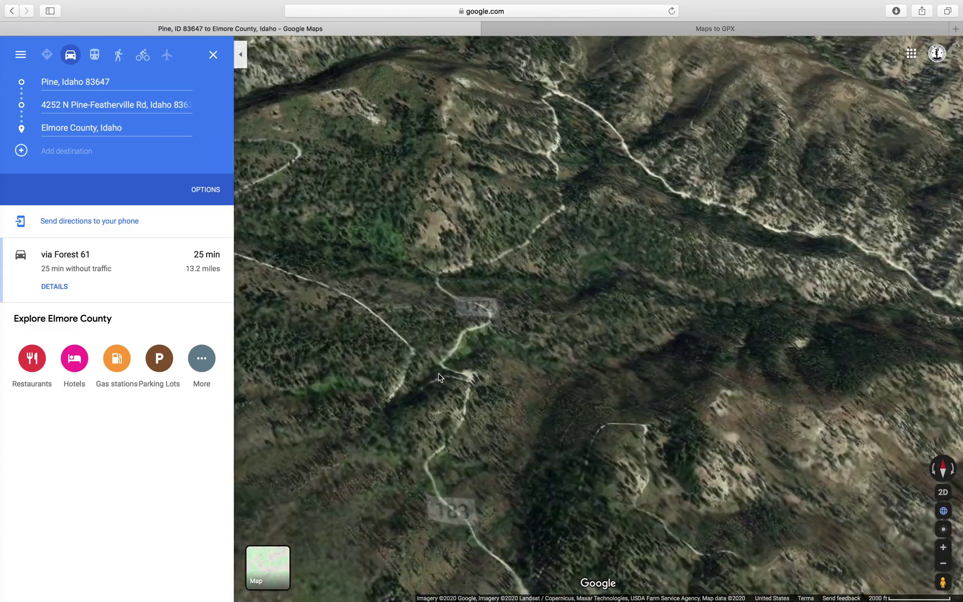
scroll(470, 333, up, 2)
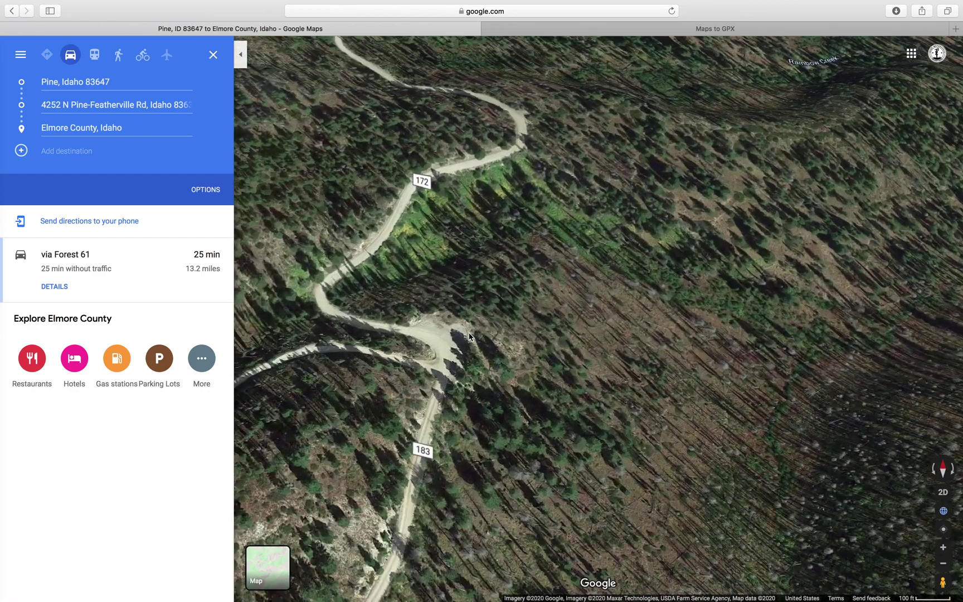
Drop a Forest Rd 172 stop where roads 172 and 183 meet, and add another destination slot.
click(92, 149)
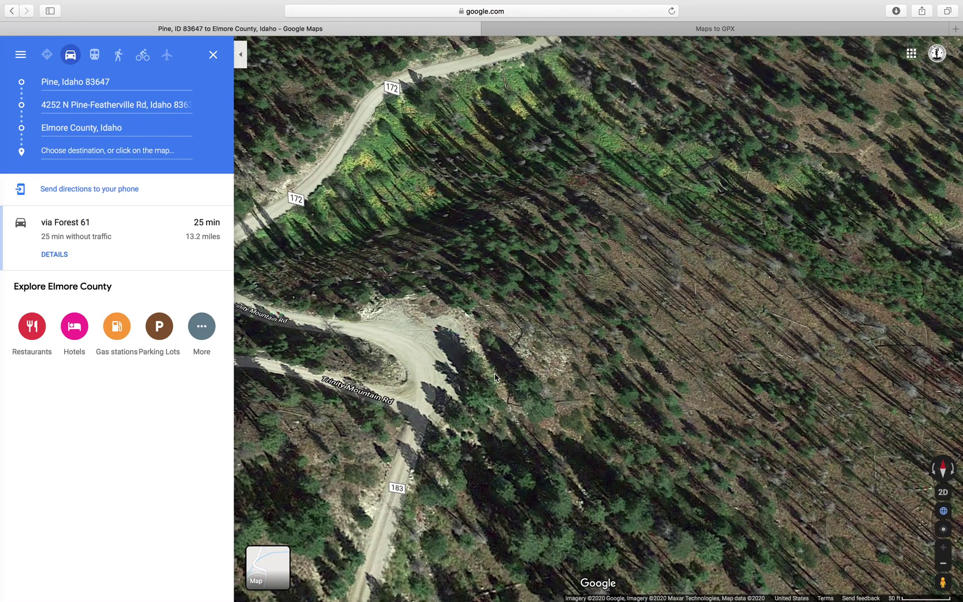
click(418, 360)
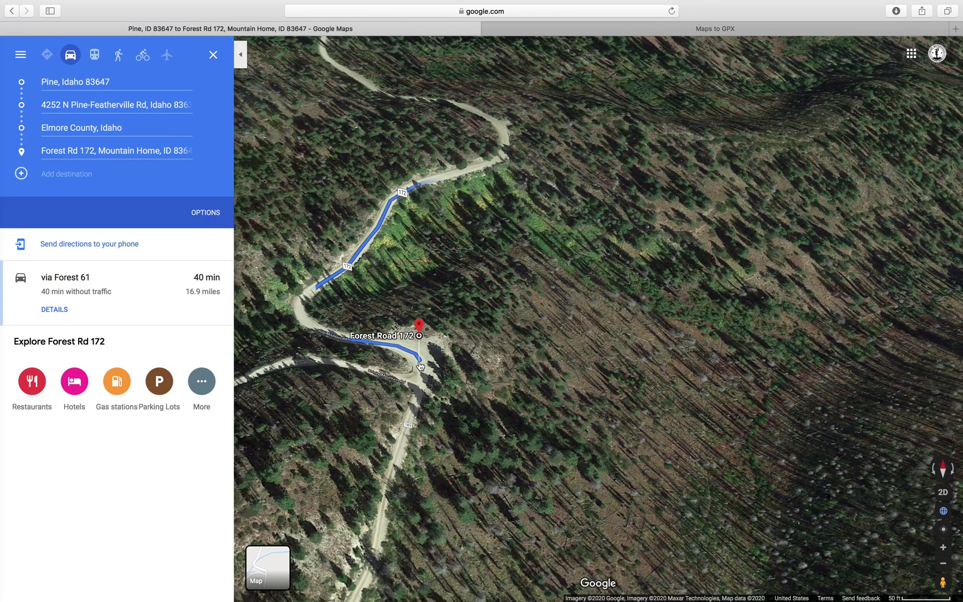
scroll(470, 409, down, 4)
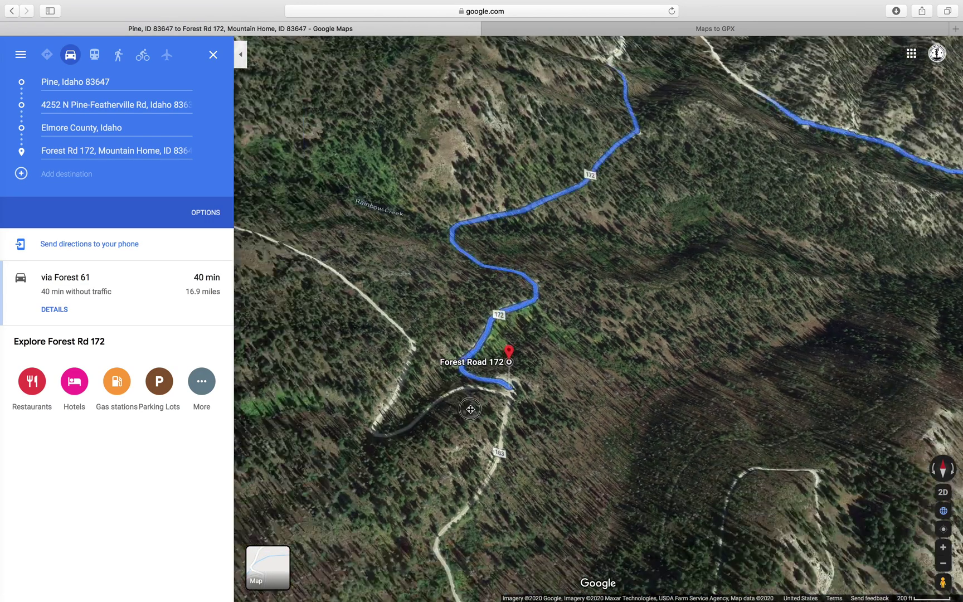
scroll(470, 409, down, 3)
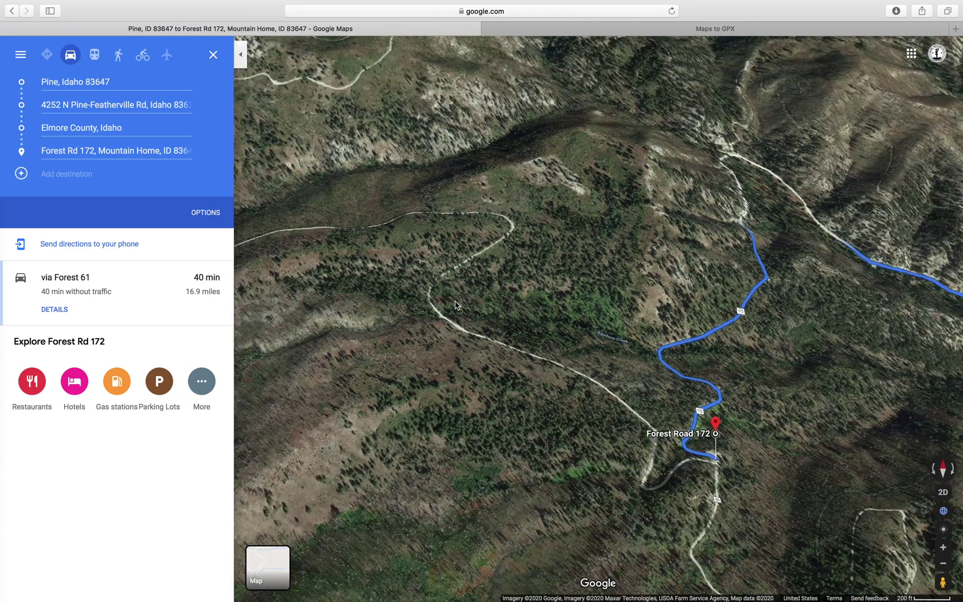
scroll(455, 305, down, 5)
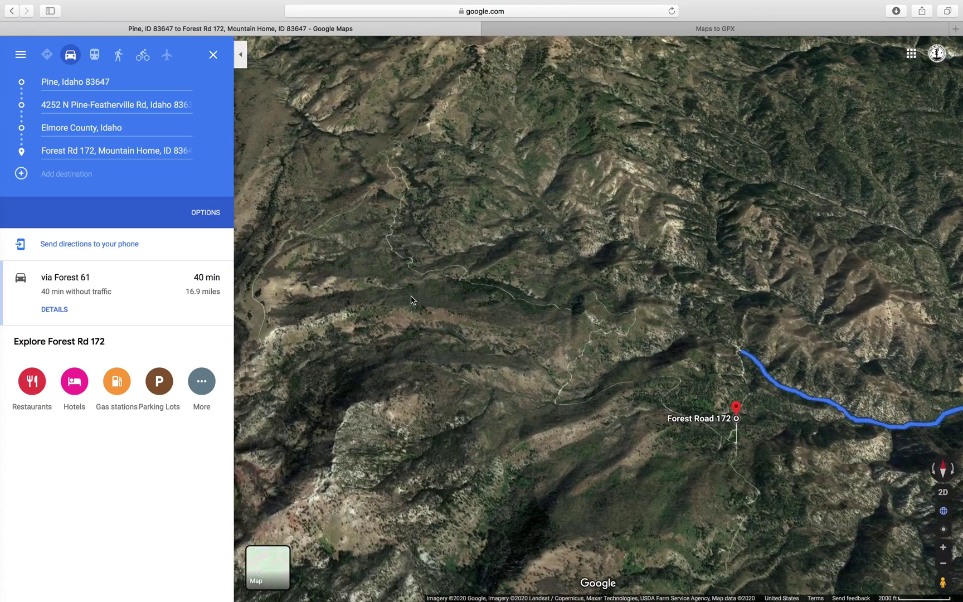
scroll(412, 300, down, 4)
scroll(482, 235, up, 8)
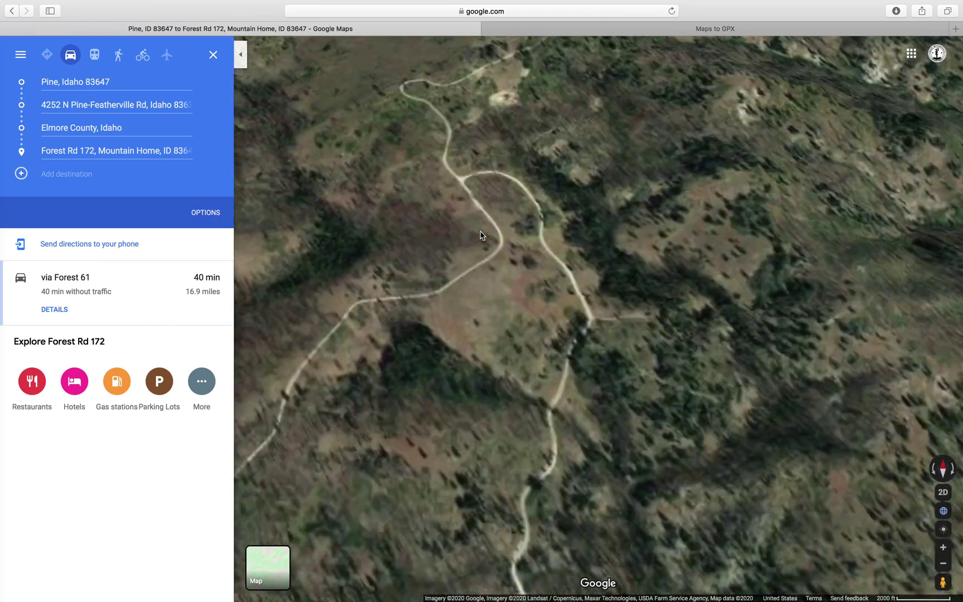
scroll(482, 235, up, 4)
scroll(482, 172, up, 3)
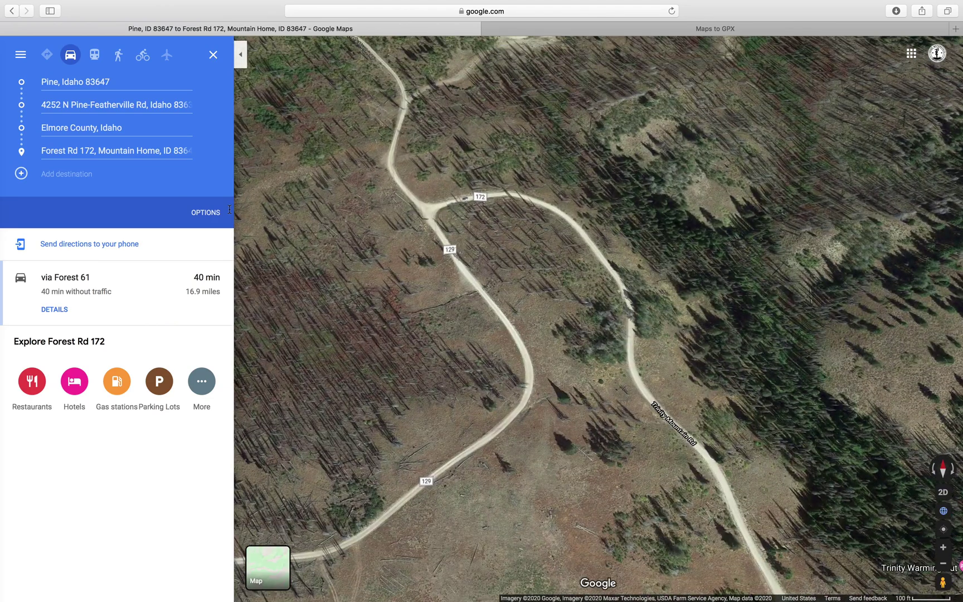
click(115, 174)
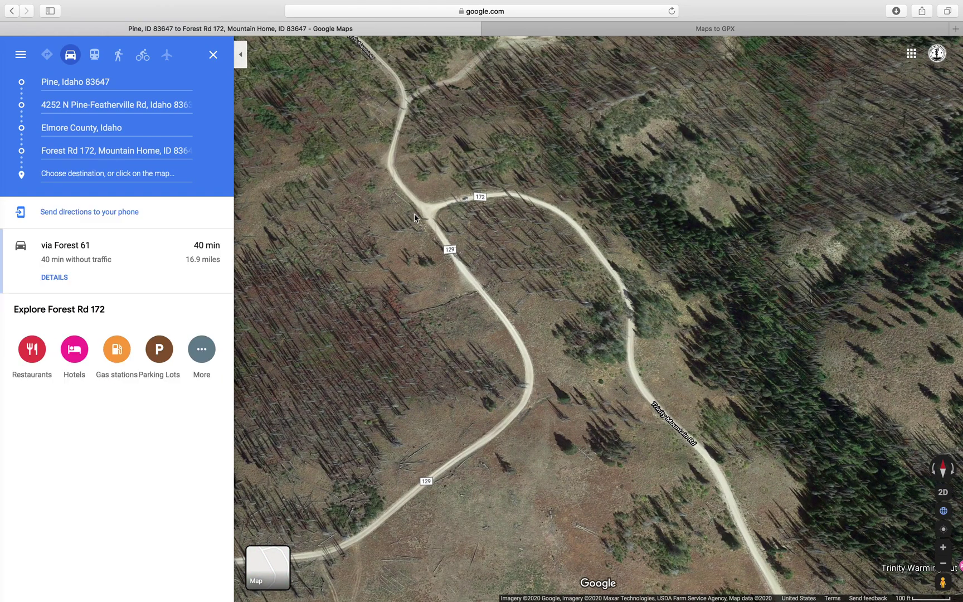
scroll(426, 210, up, 3)
Place the fifth stop at the 172 and 129 junction, then pan toward Trinity Mountain.
click(437, 192)
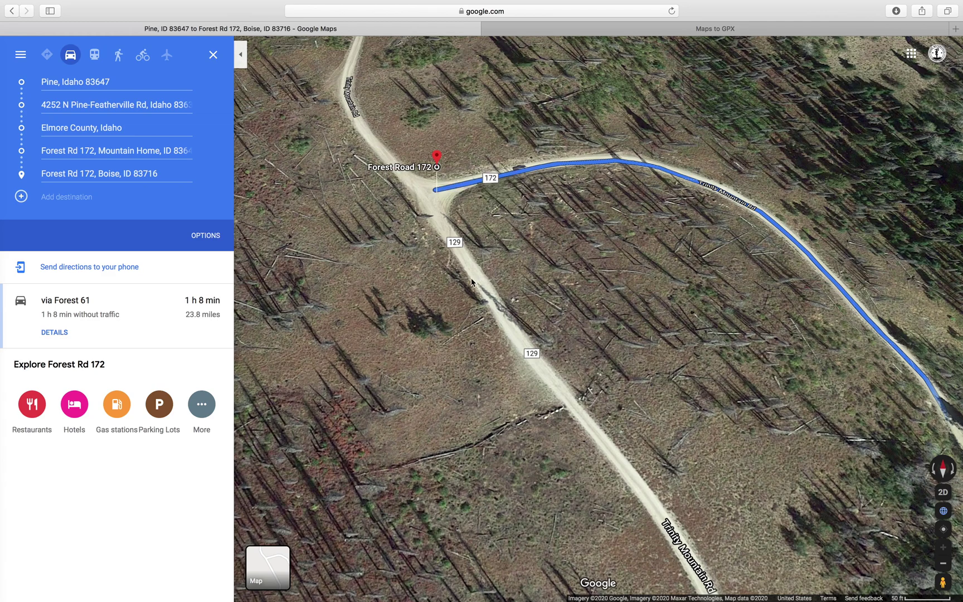
scroll(514, 306, down, 1)
scroll(514, 305, down, 5)
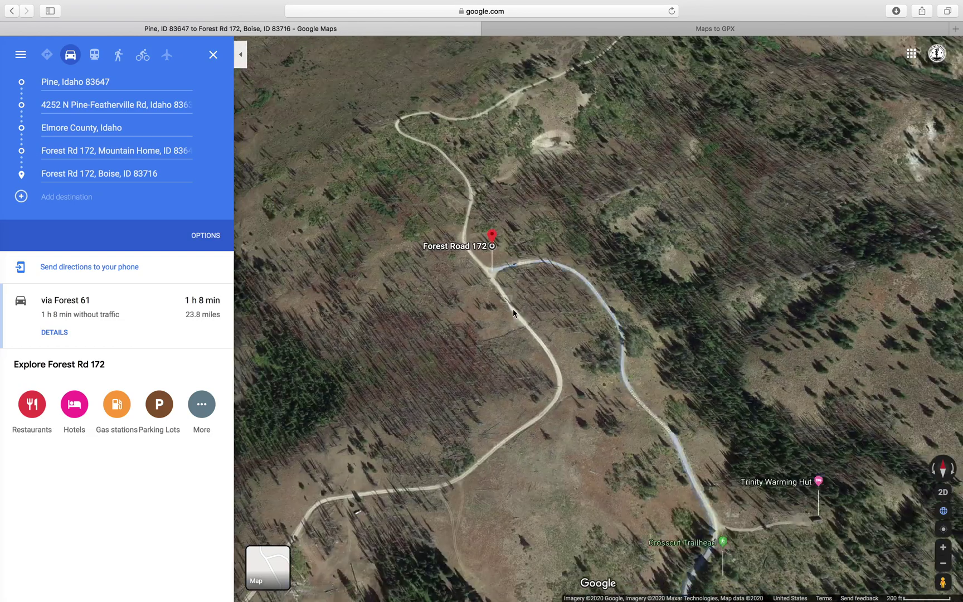
scroll(470, 323, down, 4)
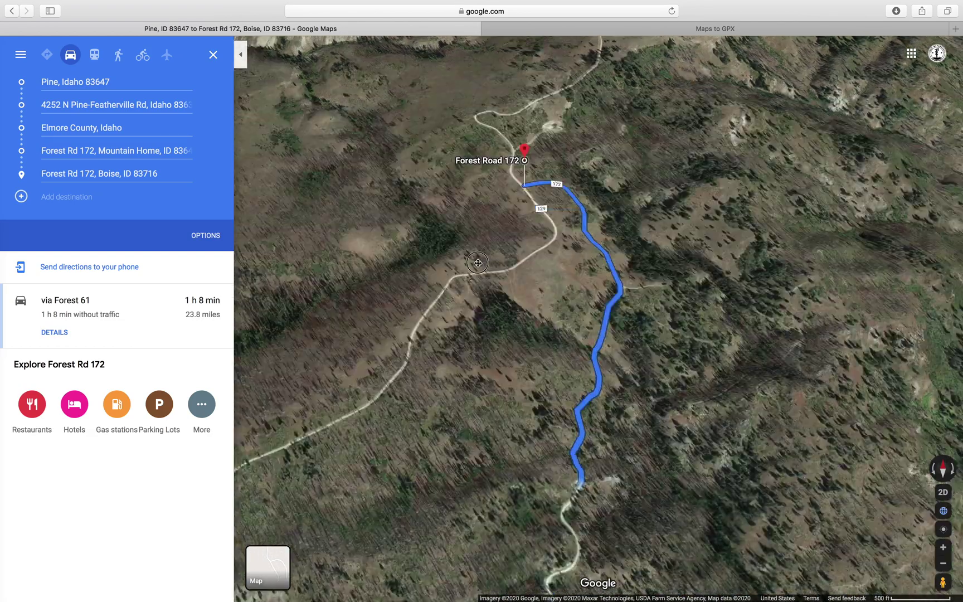
key(Down)
key(Down)
key(Down)
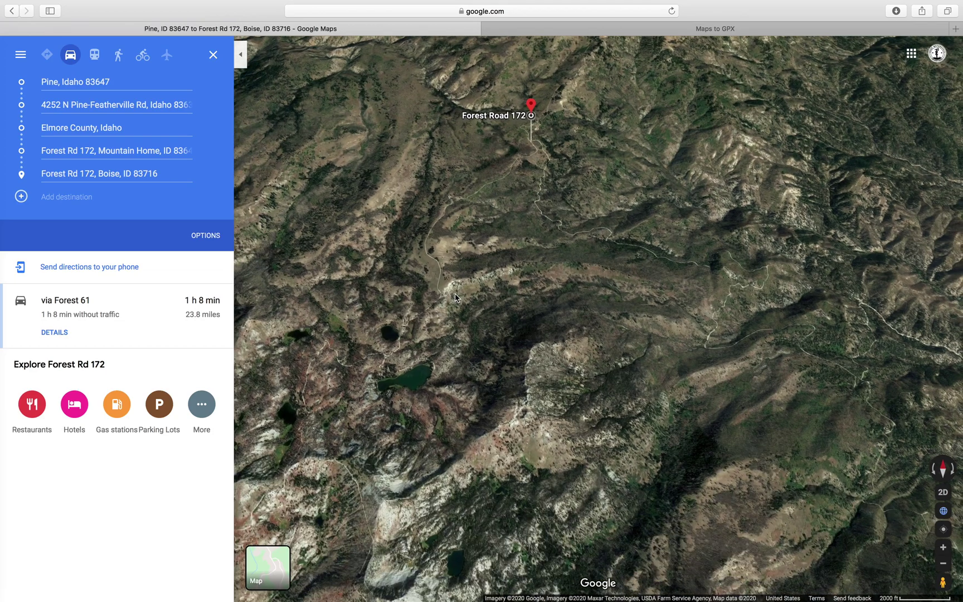
key(Down)
key(Left)
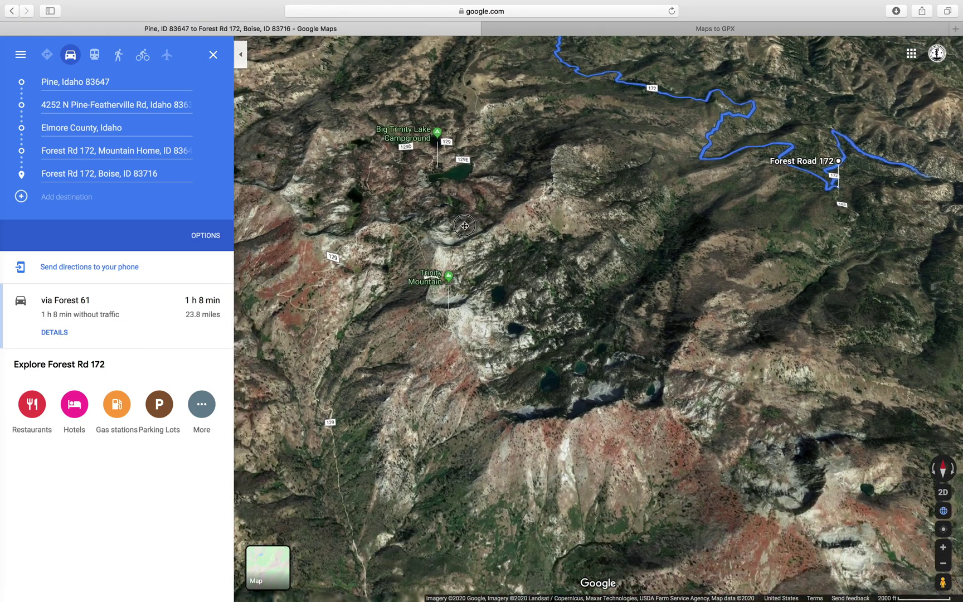
key(Down)
key(Left)
scroll(437, 318, up, 5)
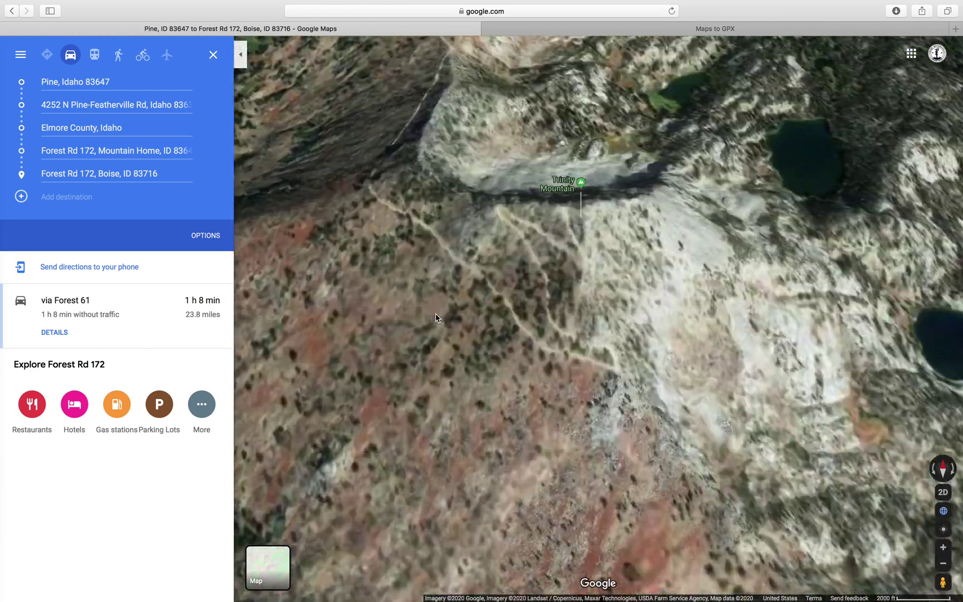
scroll(479, 261, up, 5)
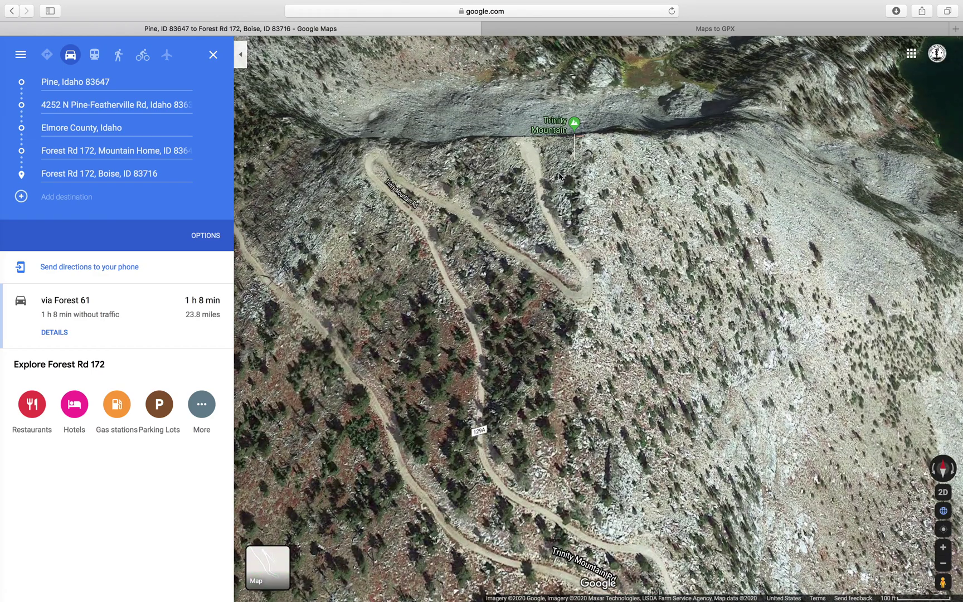
scroll(552, 210, down, 3)
scroll(551, 210, down, 3)
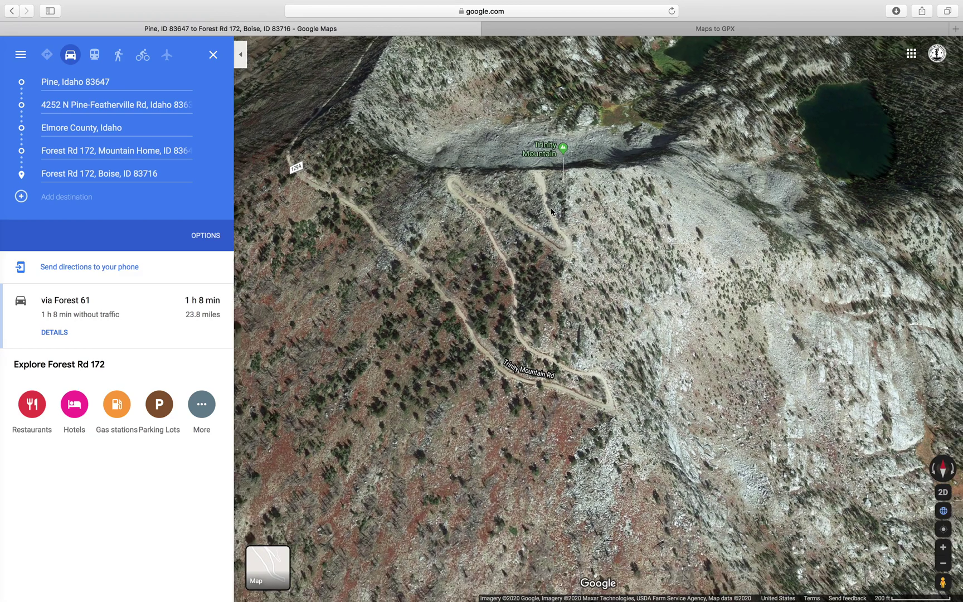
scroll(551, 211, down, 2)
scroll(560, 211, down, 2)
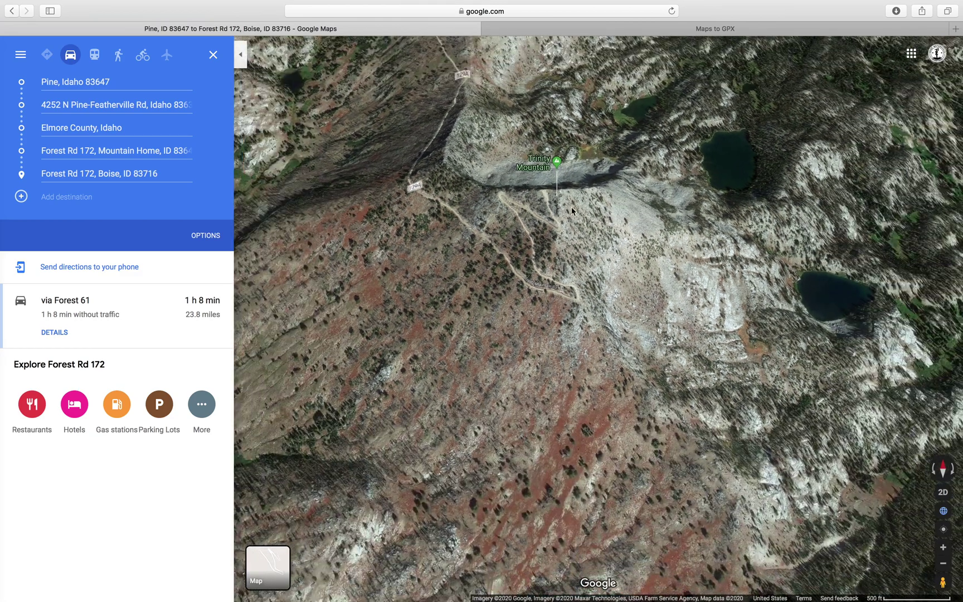
Move the 3D view past Big Trinity Lake and the Forest Road 172 end onto Road 129.
drag(604, 205, 571, 288)
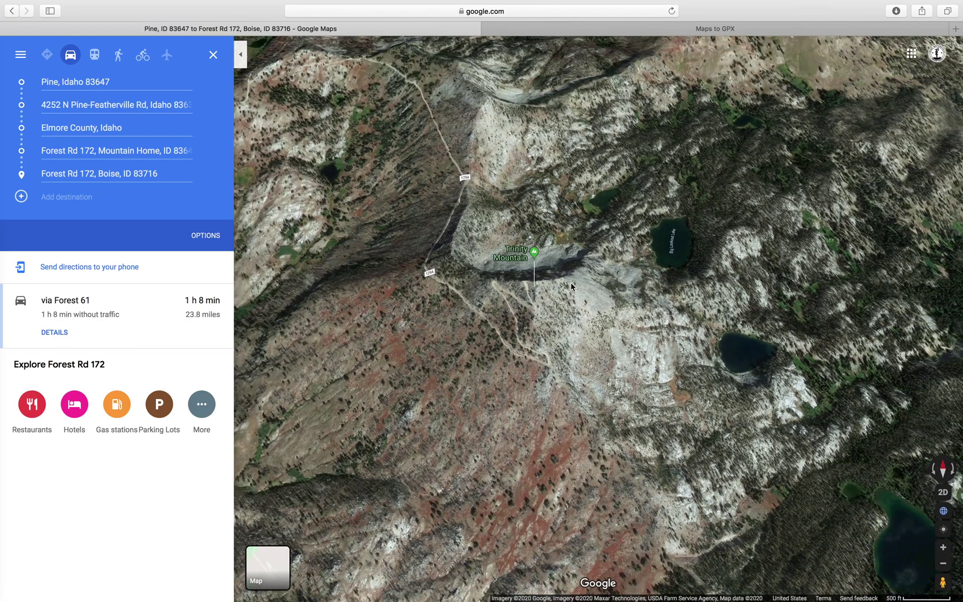
drag(546, 178, 547, 413)
drag(424, 212, 608, 390)
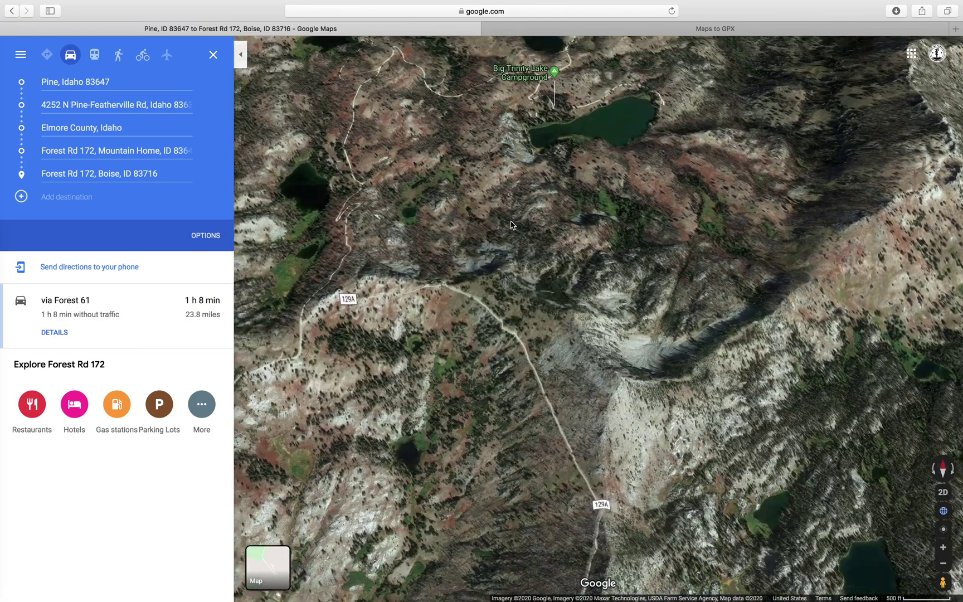
drag(468, 122, 440, 281)
drag(529, 162, 465, 284)
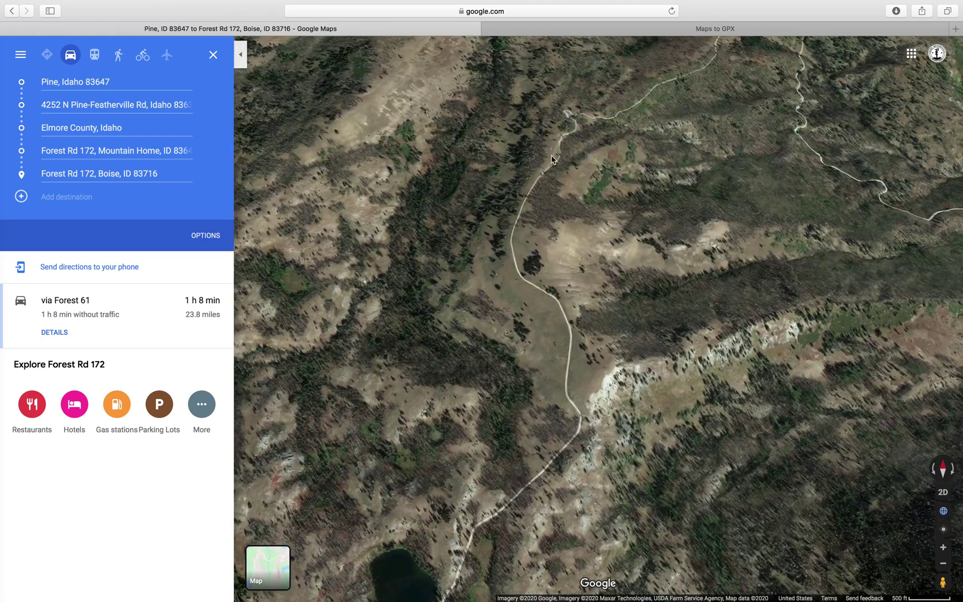
drag(557, 73, 540, 195)
drag(696, 47, 557, 155)
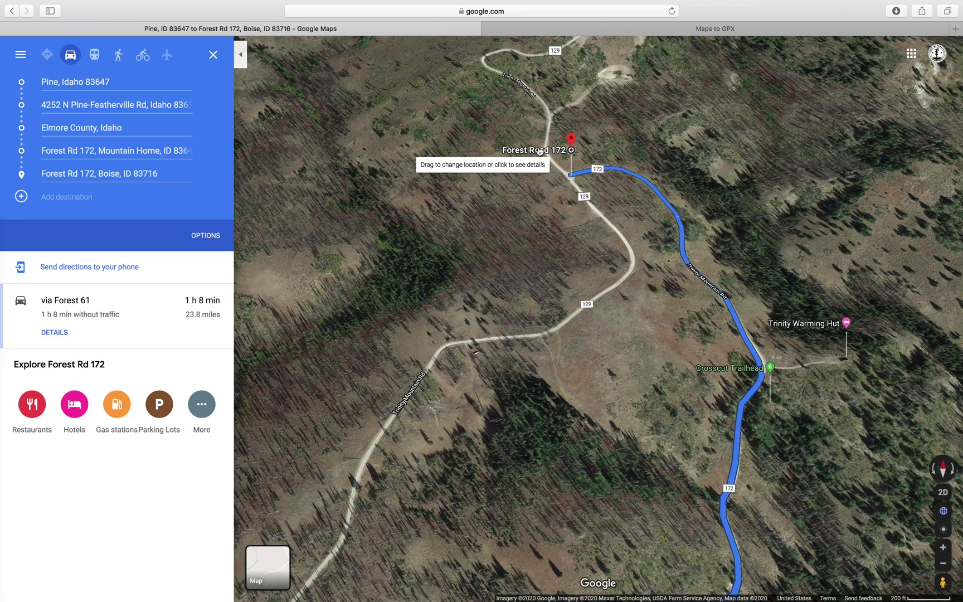
mouse_move(506, 104)
mouse_down()
mouse_move(407, 279)
mouse_move(453, 187)
mouse_up()
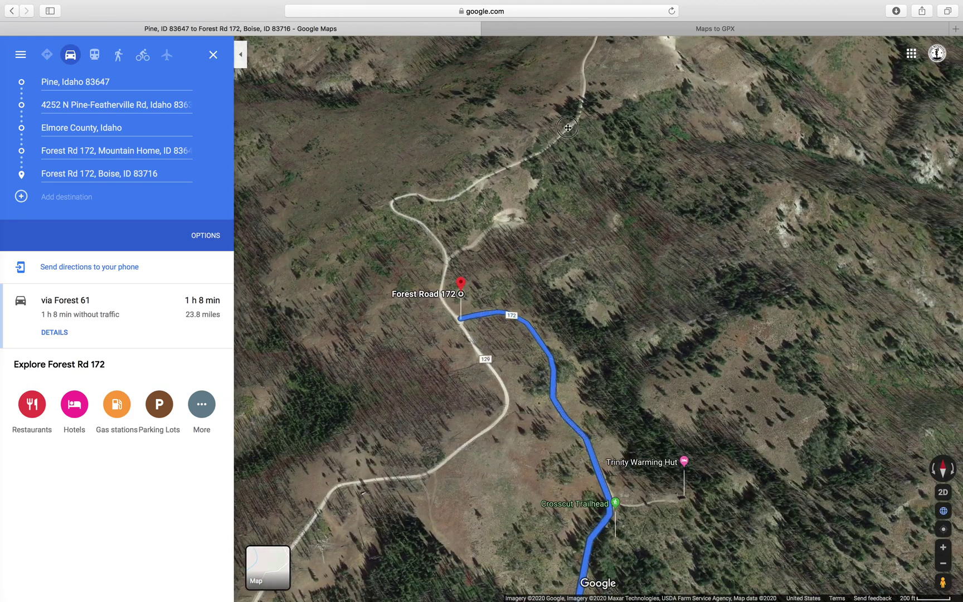
scroll(567, 128, down, 5)
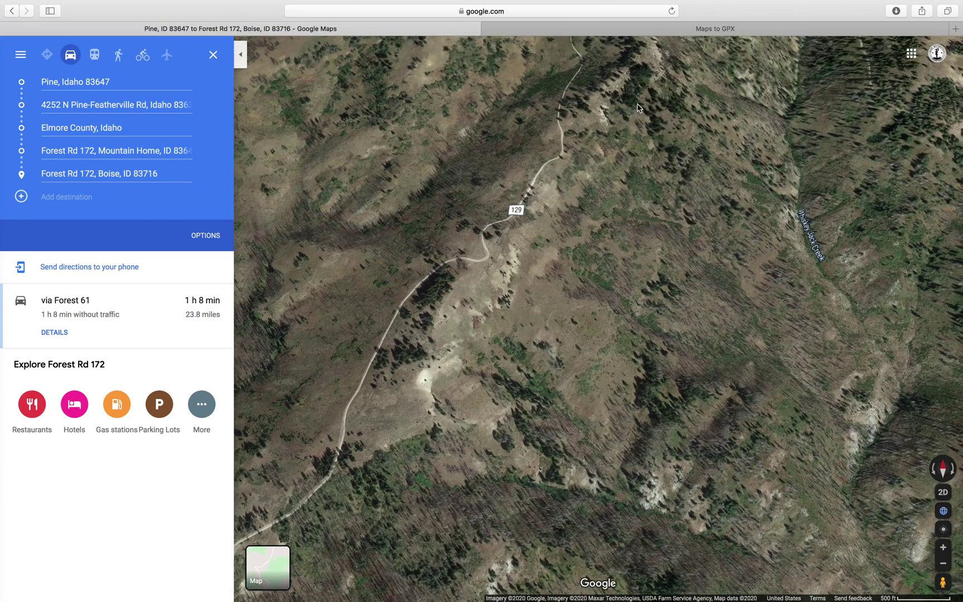
drag(638, 108, 603, 219)
drag(662, 178, 602, 225)
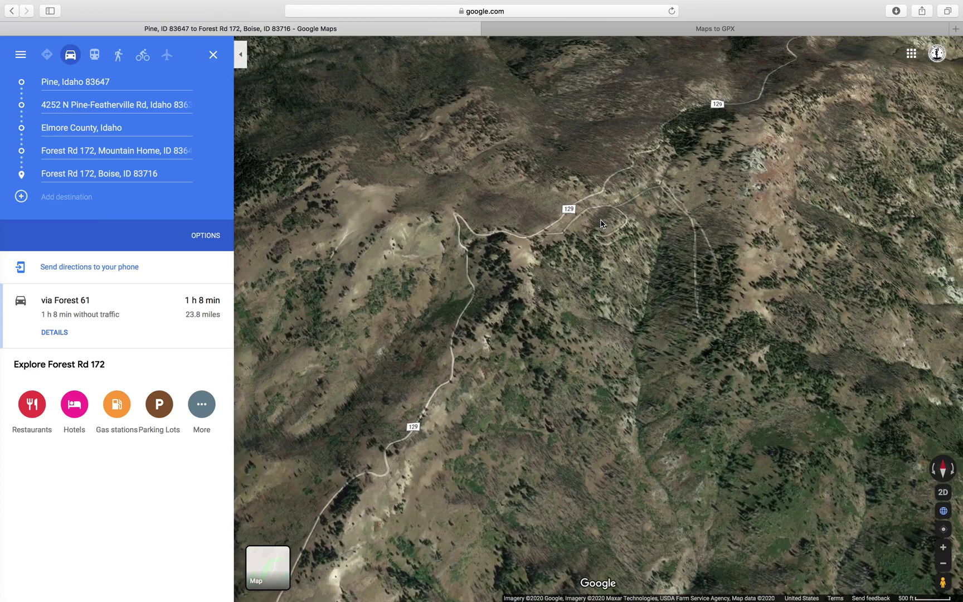
drag(696, 150, 505, 376)
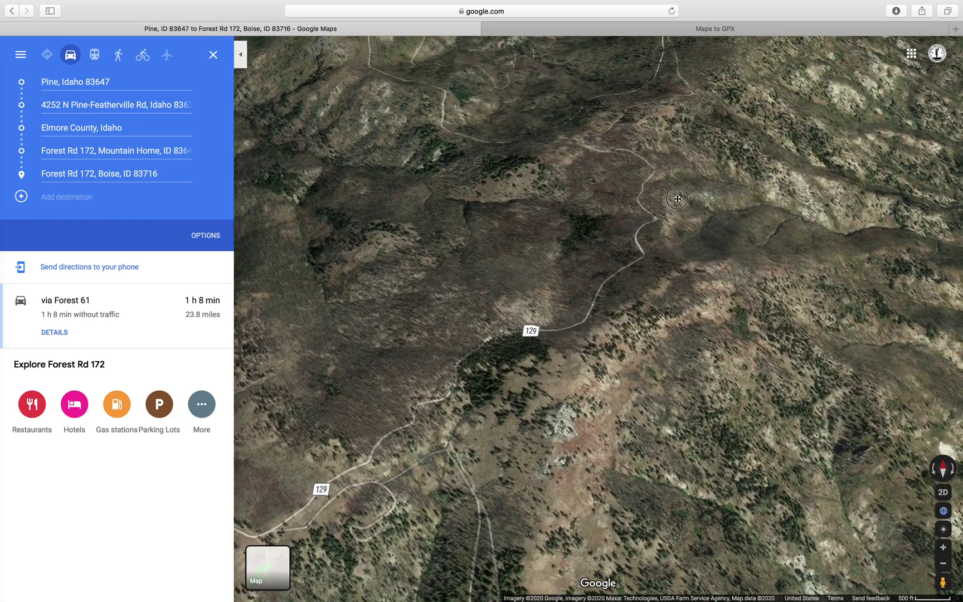
Zoom in and drop a new final stop on Forest Road 129.
scroll(578, 195, up, 5)
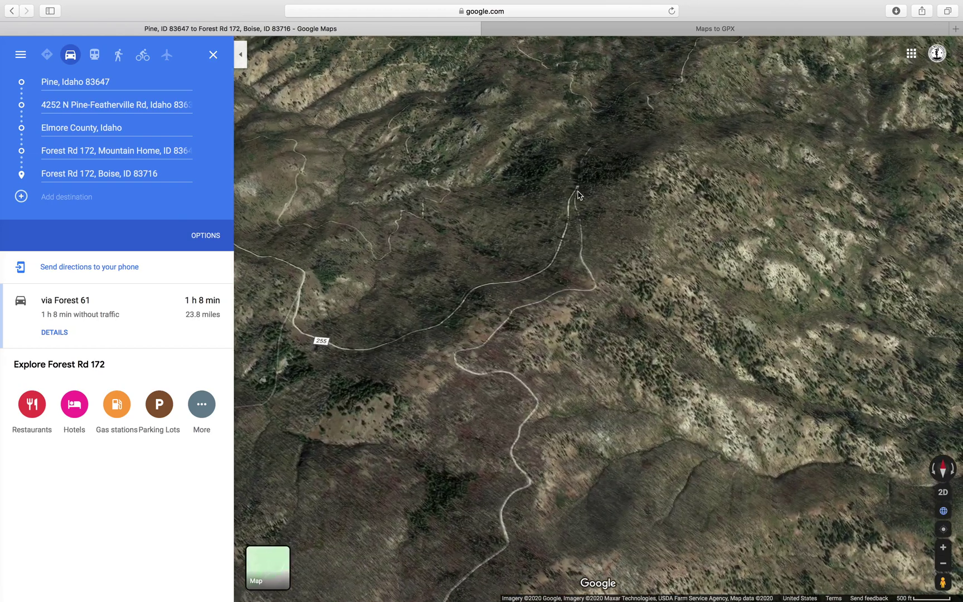
scroll(578, 195, up, 3)
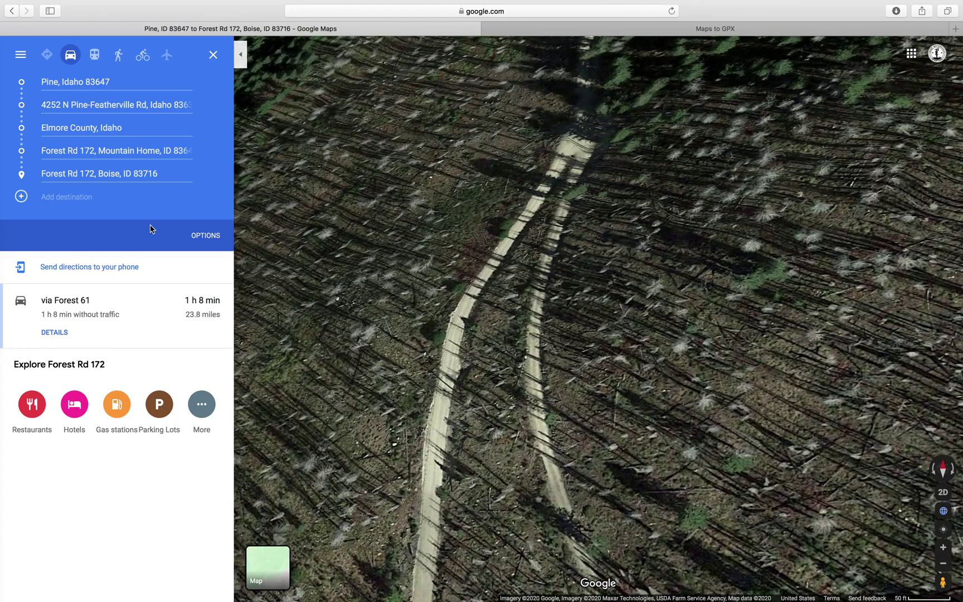
click(94, 198)
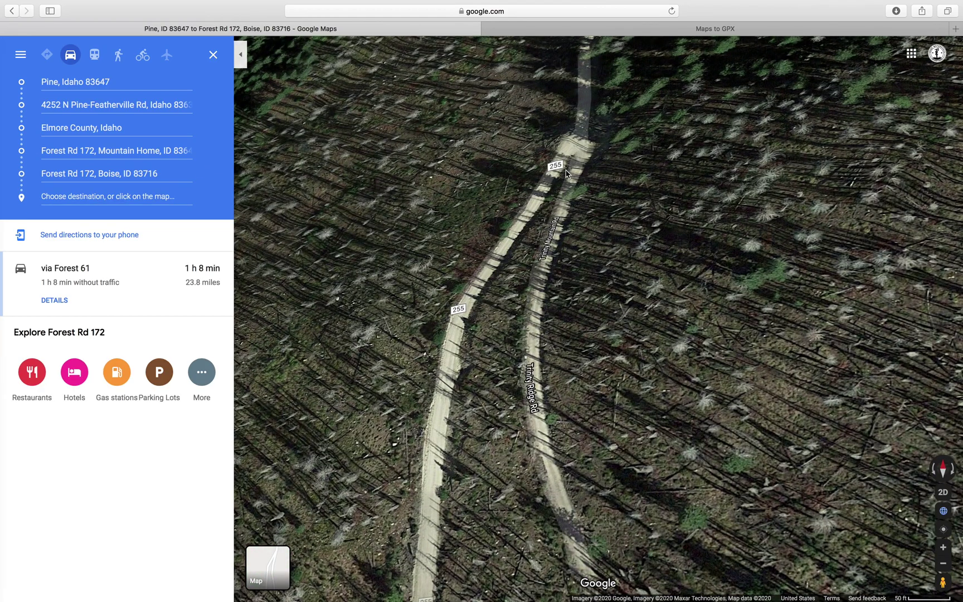
click(577, 146)
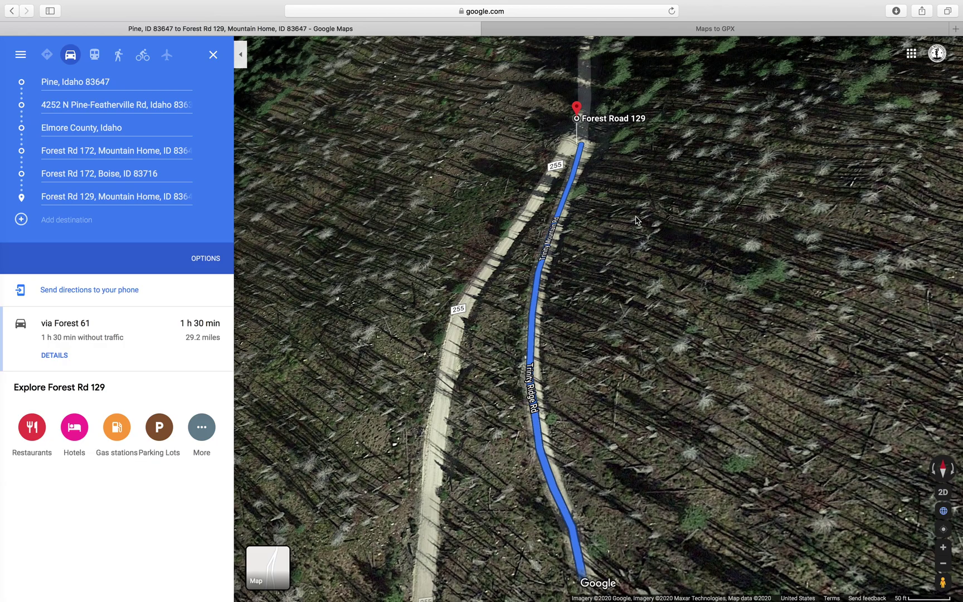
Follow Road 129 beyond the new stop to the hairpin junction with road 156.
scroll(637, 220, down, 3)
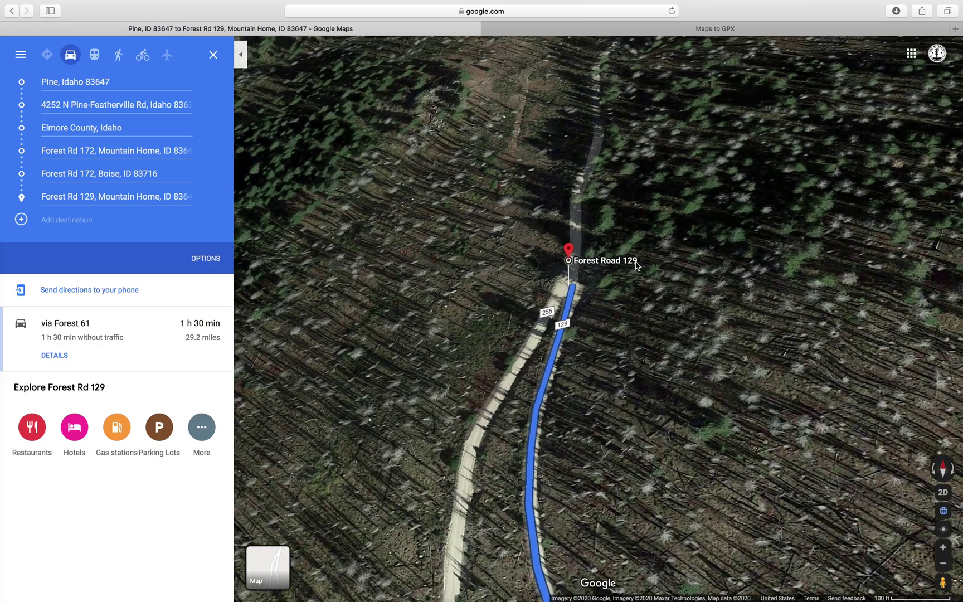
scroll(637, 265, down, 3)
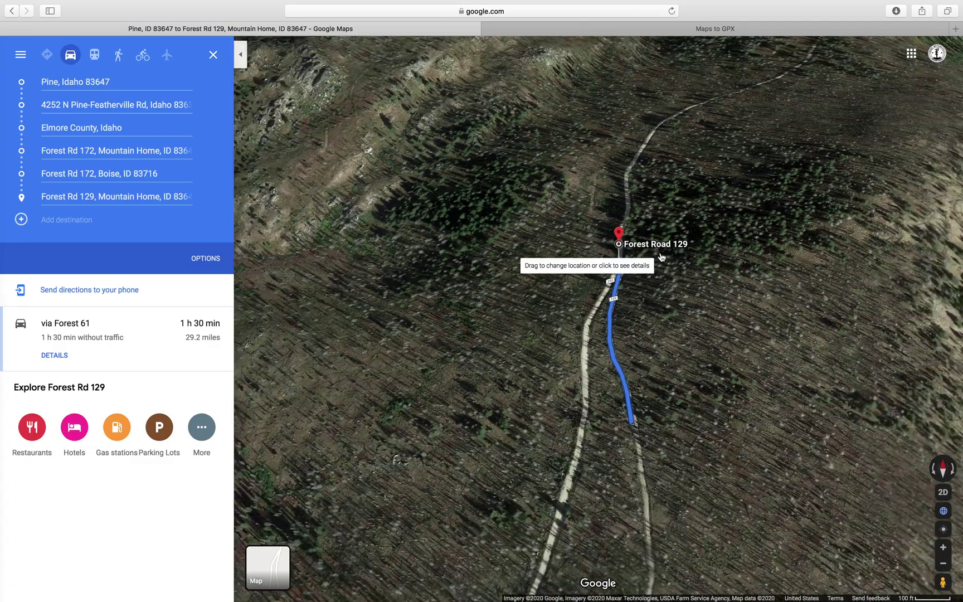
click(716, 166)
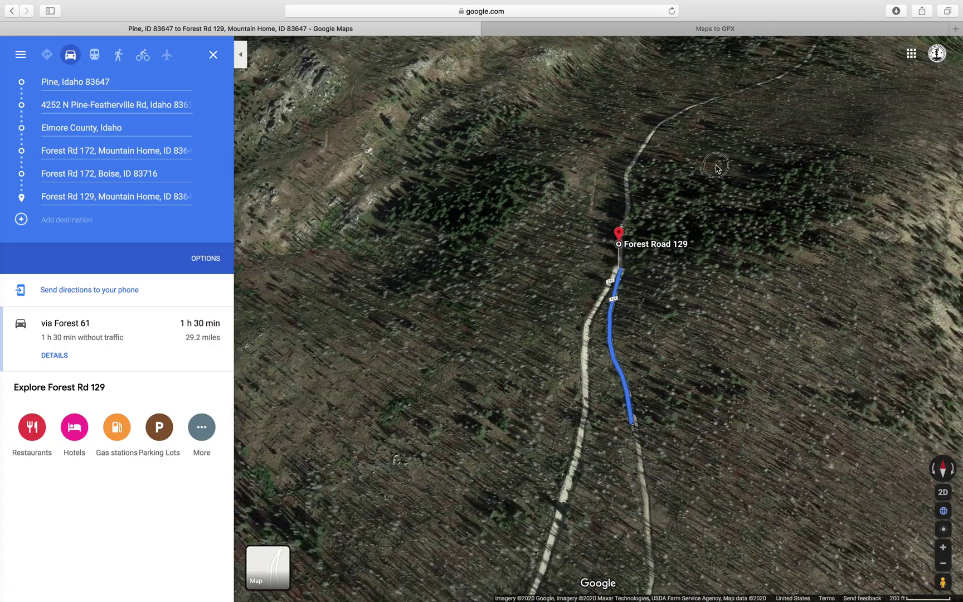
drag(717, 166, 876, 152)
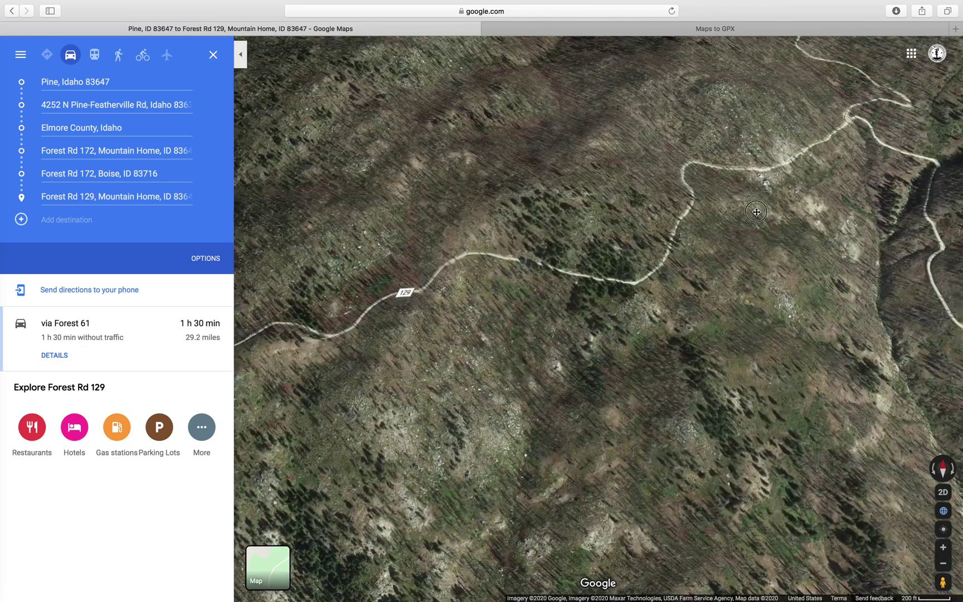
drag(536, 194, 745, 206)
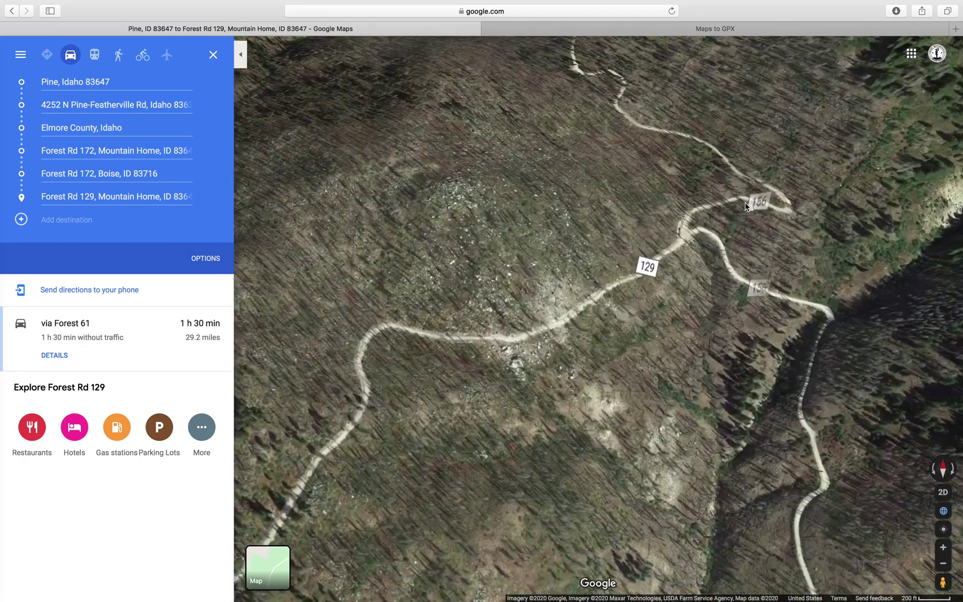
scroll(745, 207, up, 5)
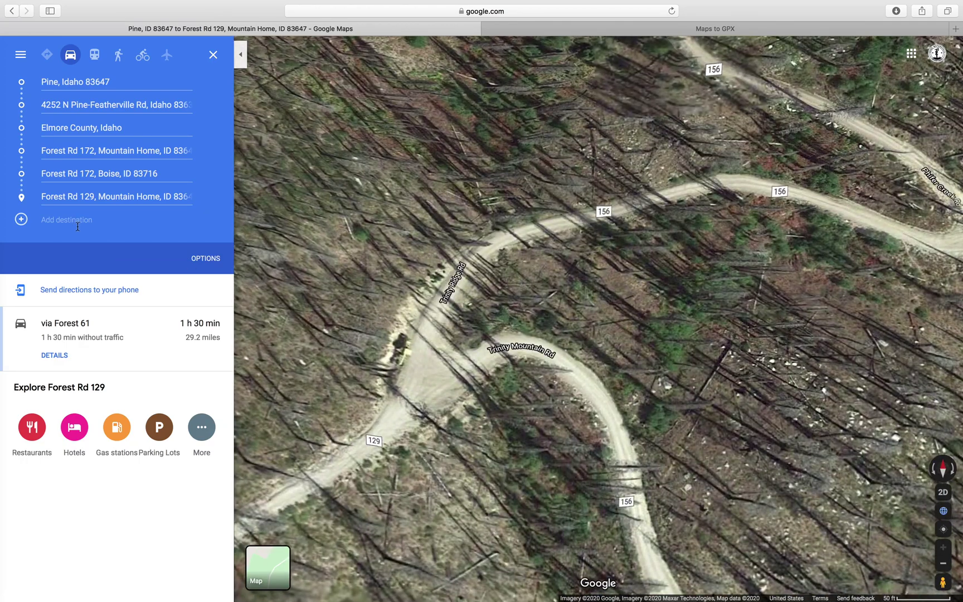
click(67, 220)
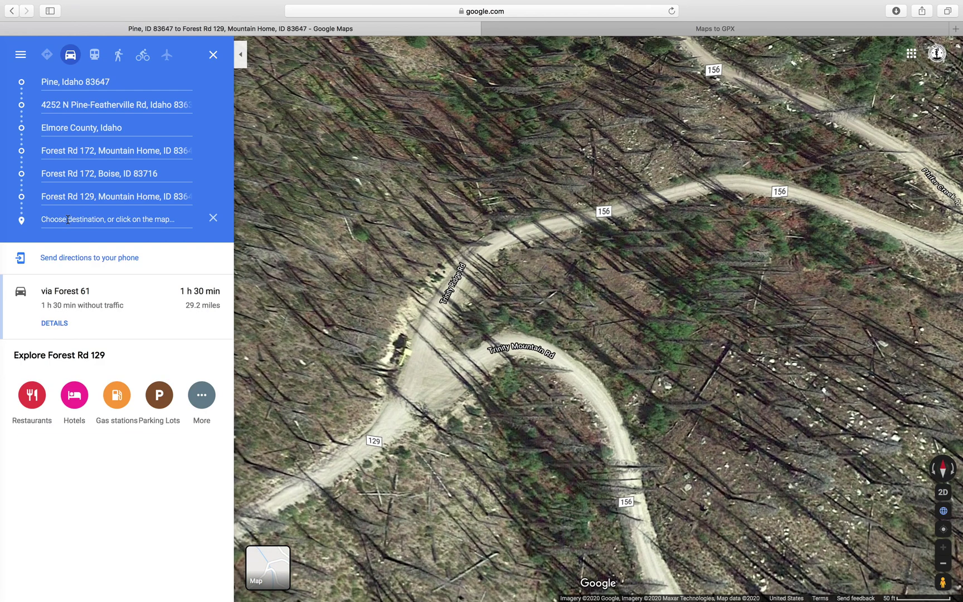
click(428, 347)
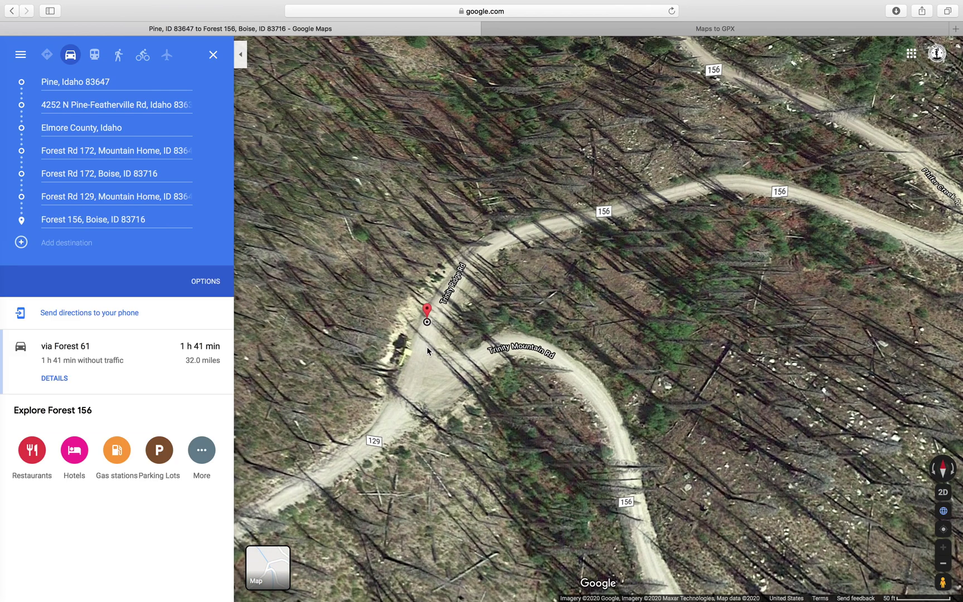
drag(570, 262, 652, 334)
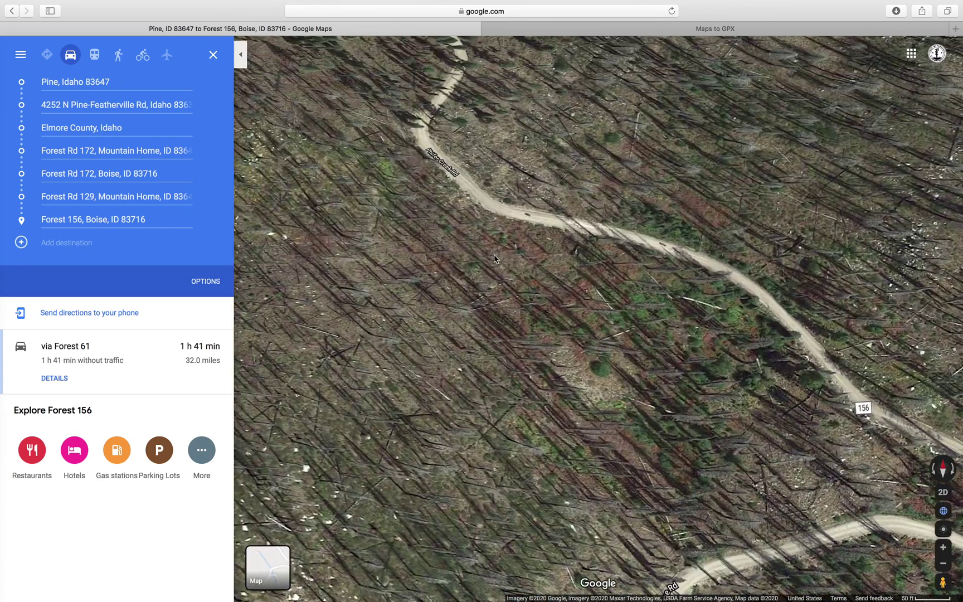
scroll(557, 362, down, 3)
drag(417, 234, 461, 284)
key(Up)
key(Right)
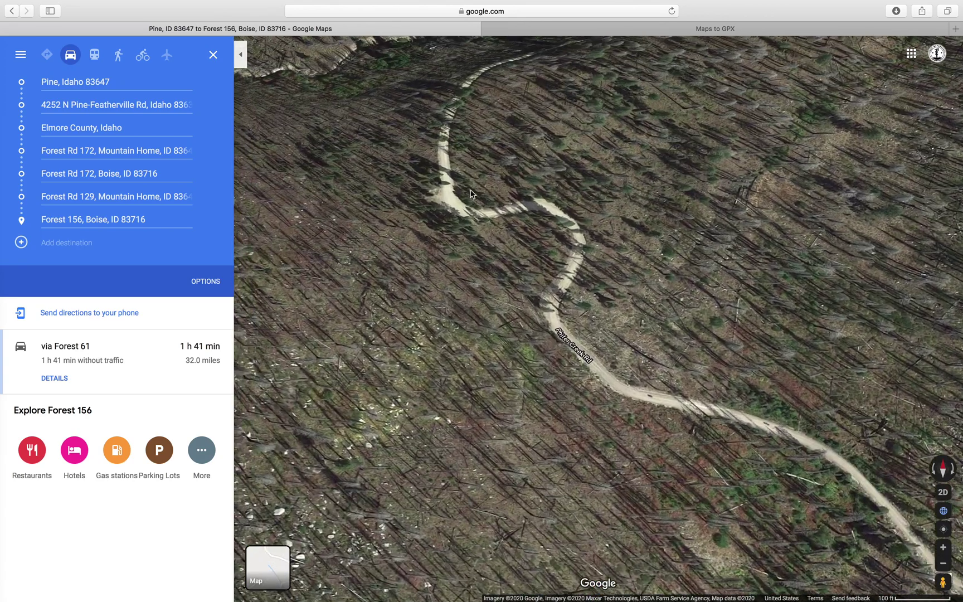
key(Left)
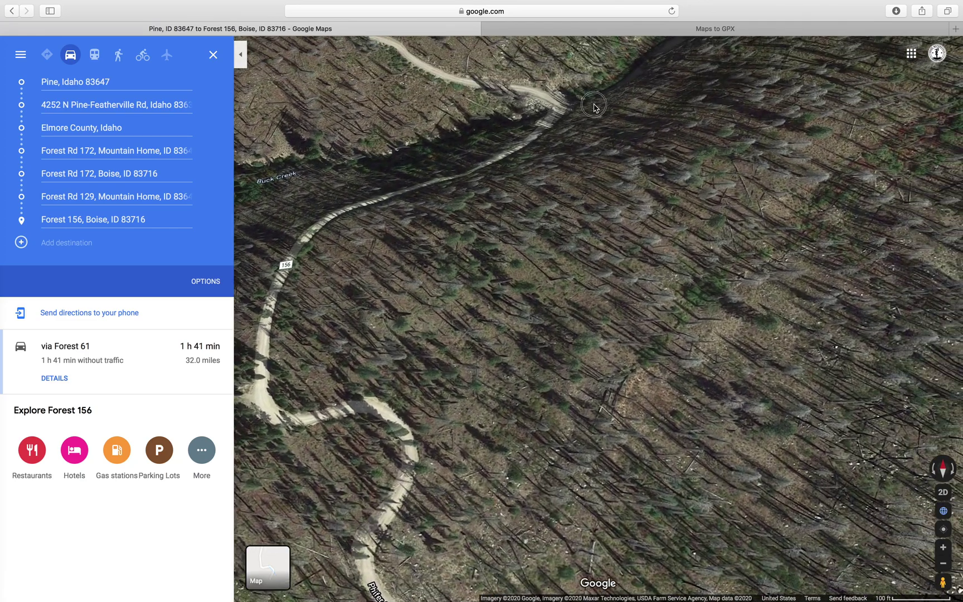
scroll(513, 230, up, 2)
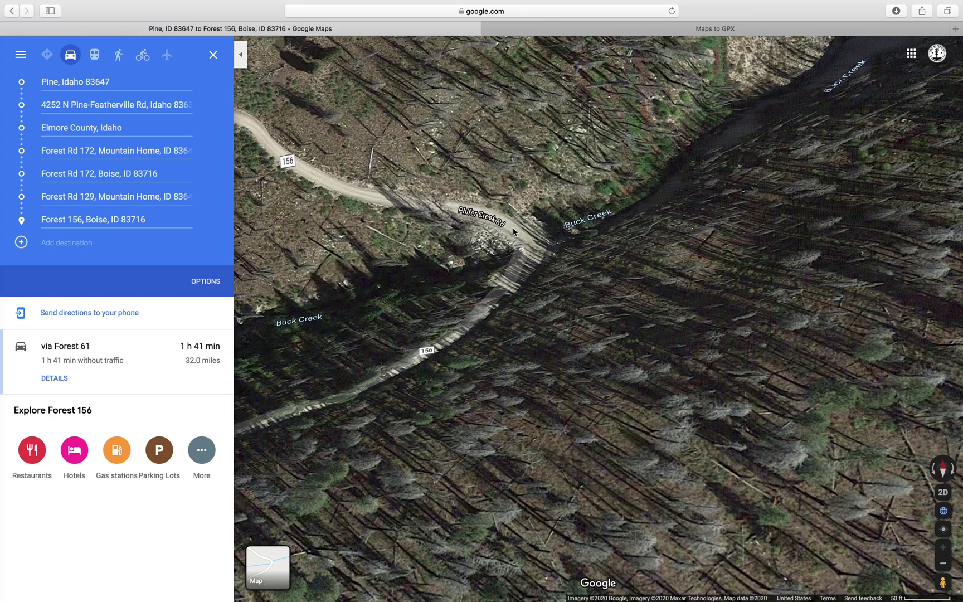
scroll(513, 228, down, 10)
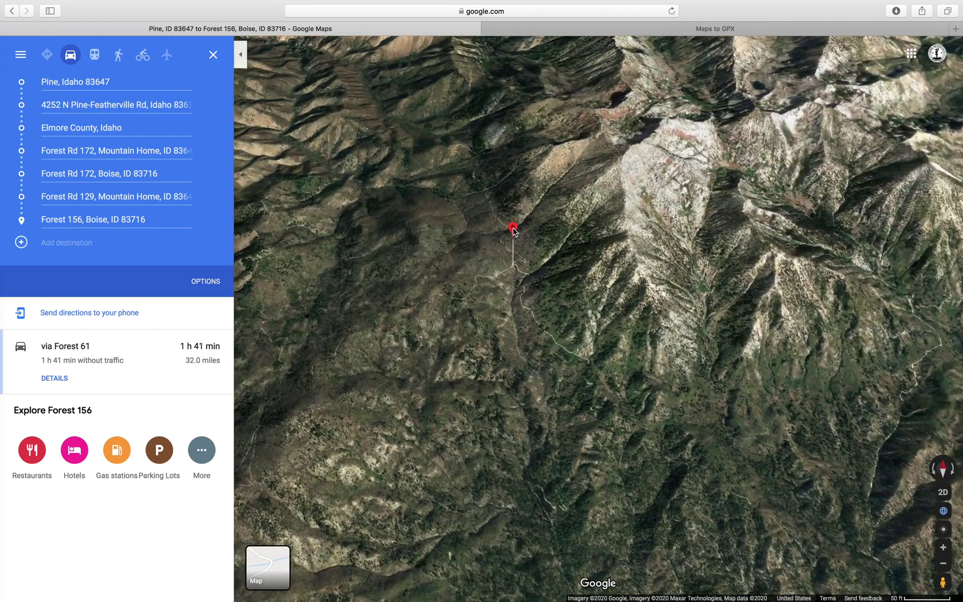
scroll(513, 229, up, 10)
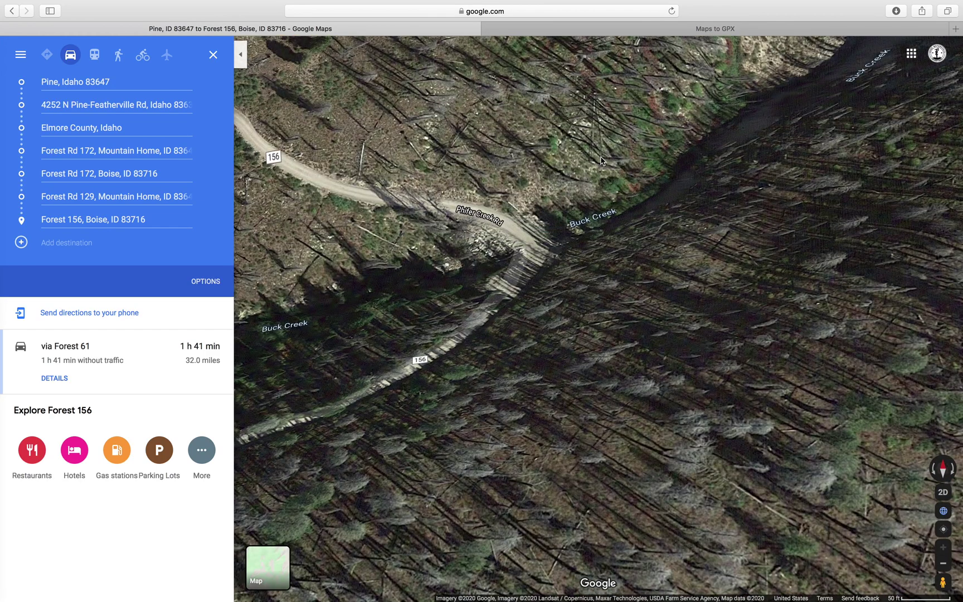
scroll(509, 245, down, 3)
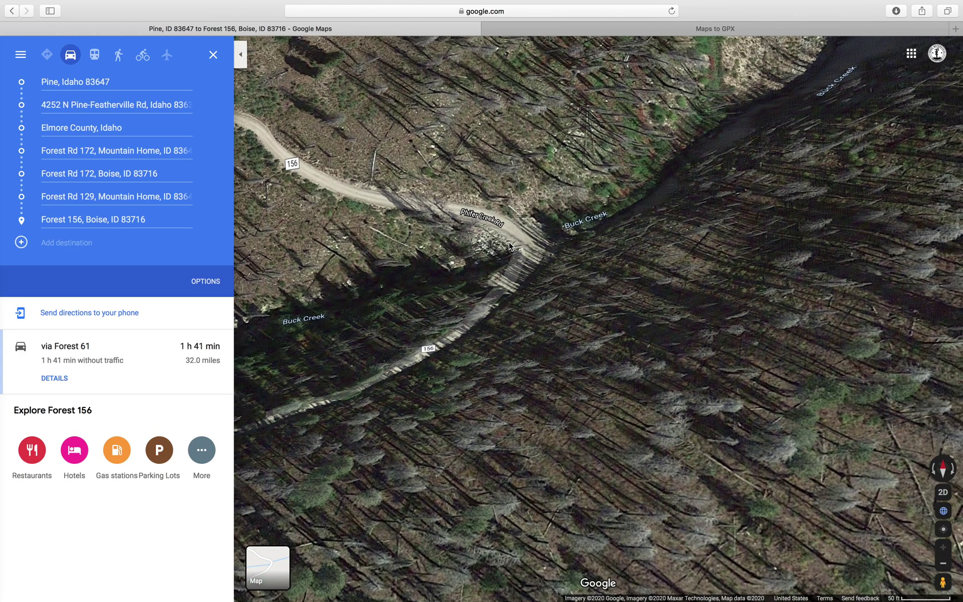
scroll(509, 246, down, 2)
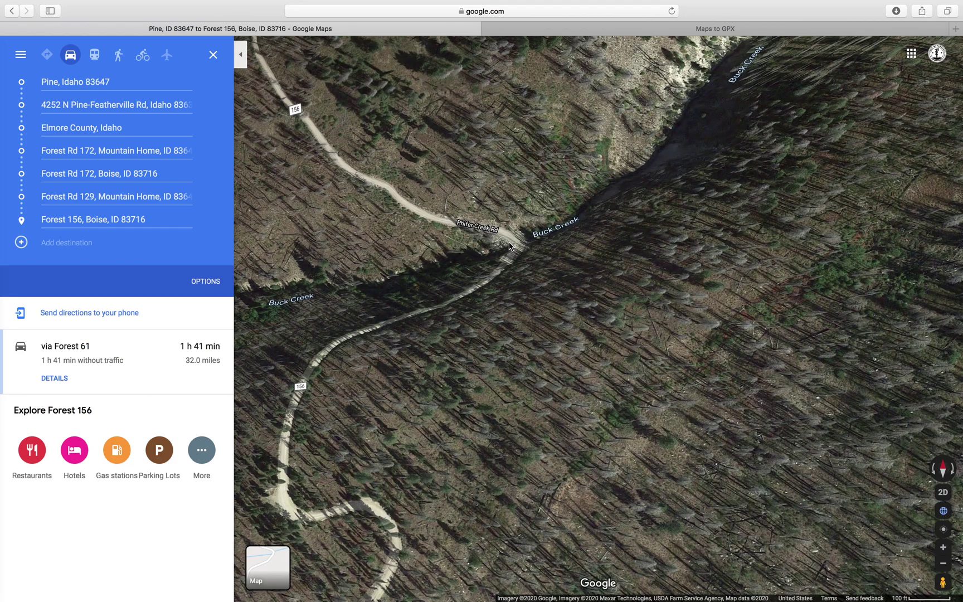
scroll(509, 246, up, 3)
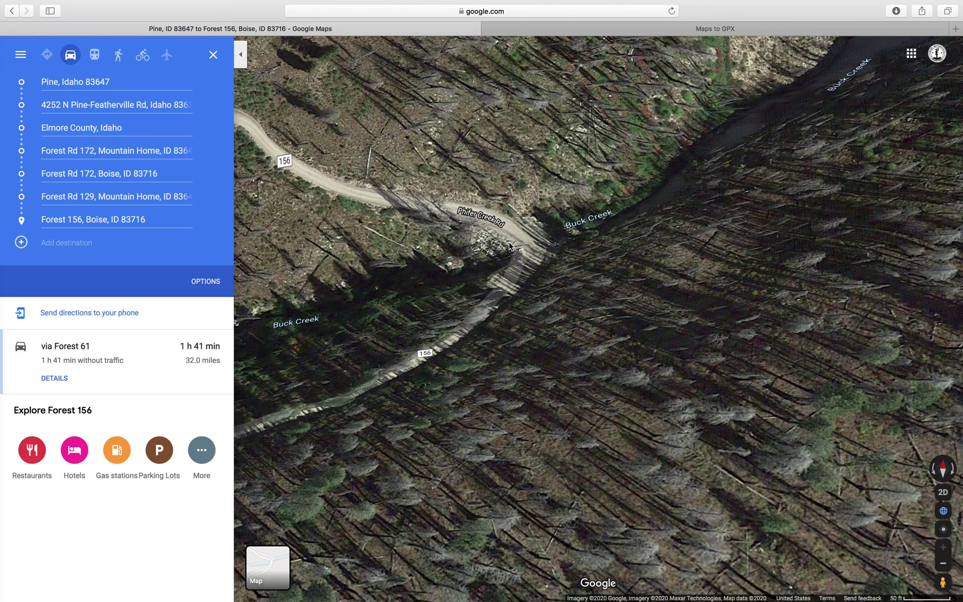
scroll(510, 246, down, 1)
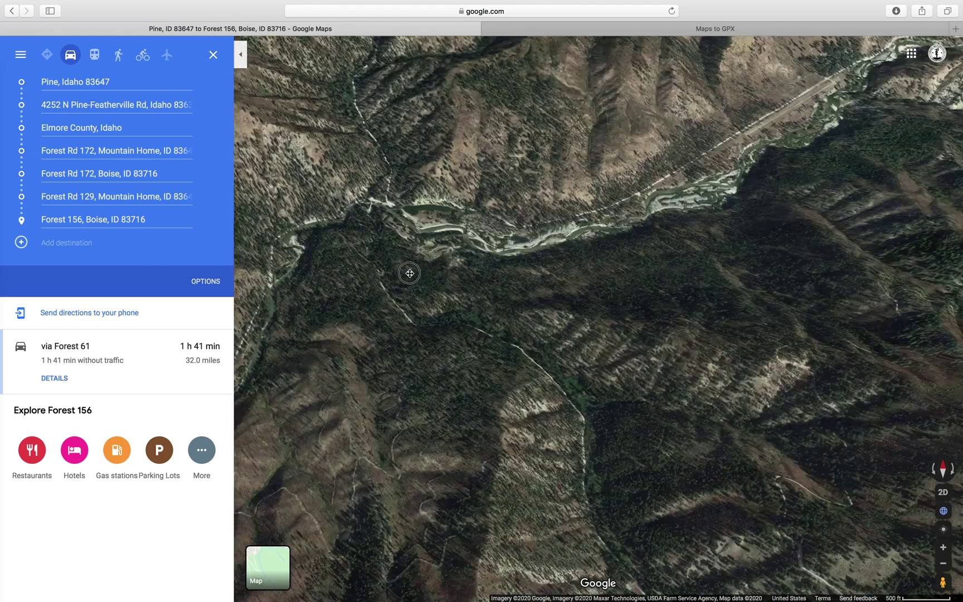
Add a Swanholm Rd stop past the 156 bridge, then remove it again.
scroll(369, 231, up, 10)
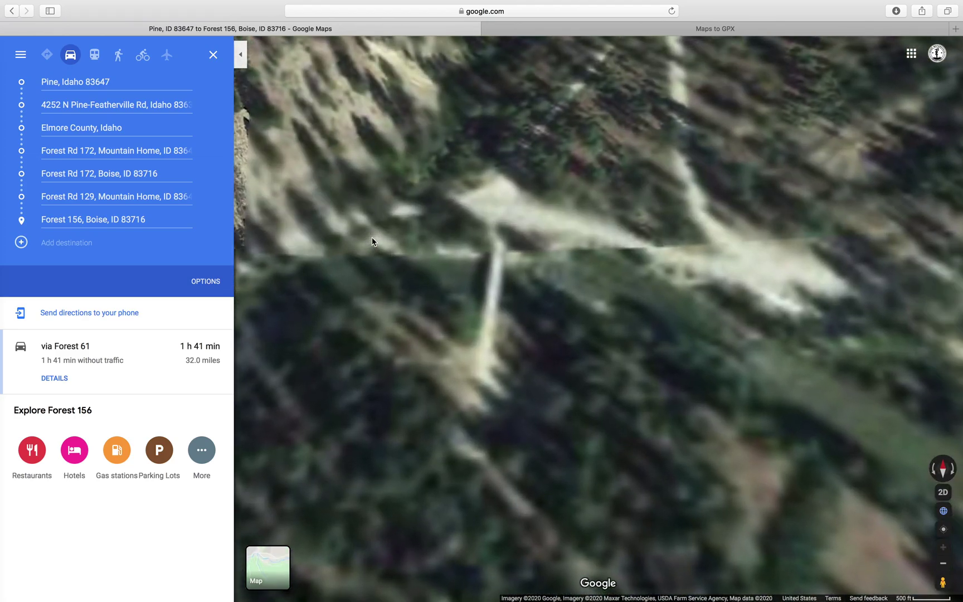
click(135, 242)
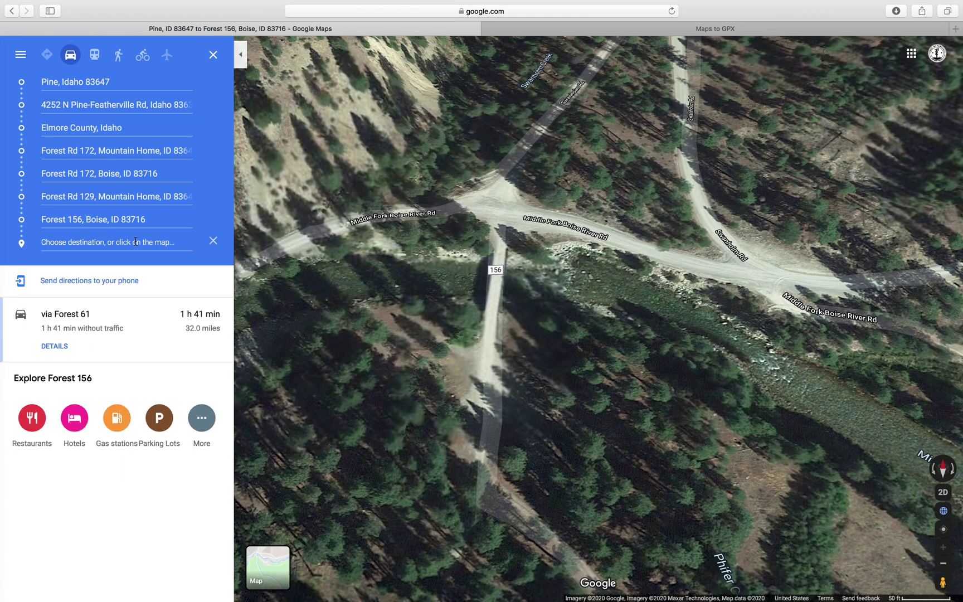
click(500, 219)
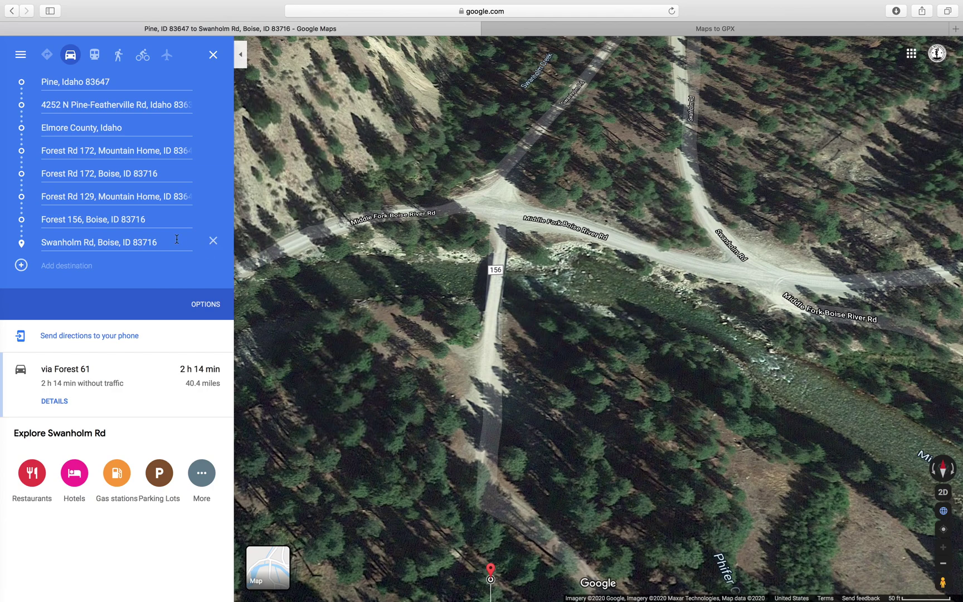
click(214, 242)
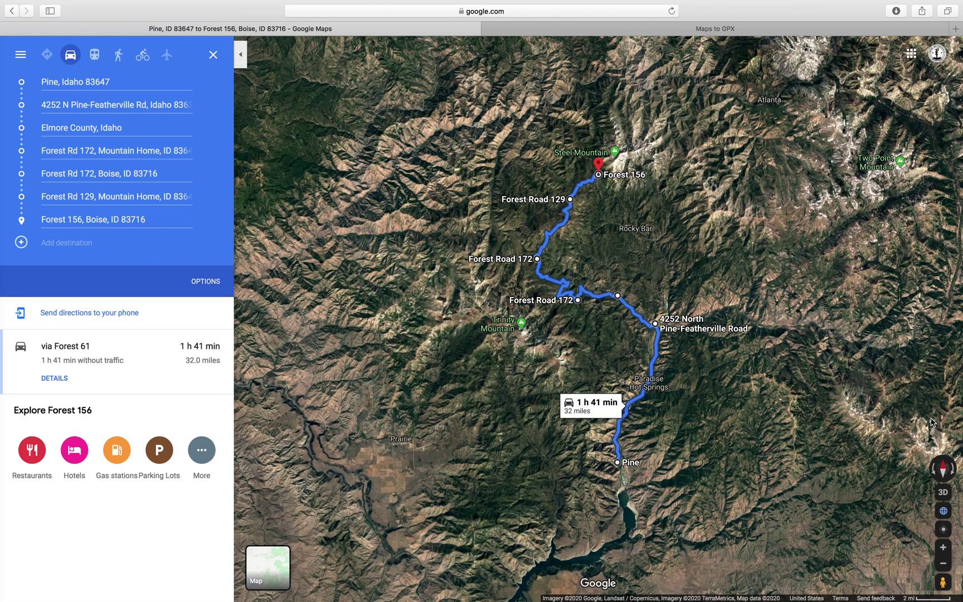
In 3D view, add a Swanholm Rd stop at the road junction and survey the terrain beyond it.
click(951, 490)
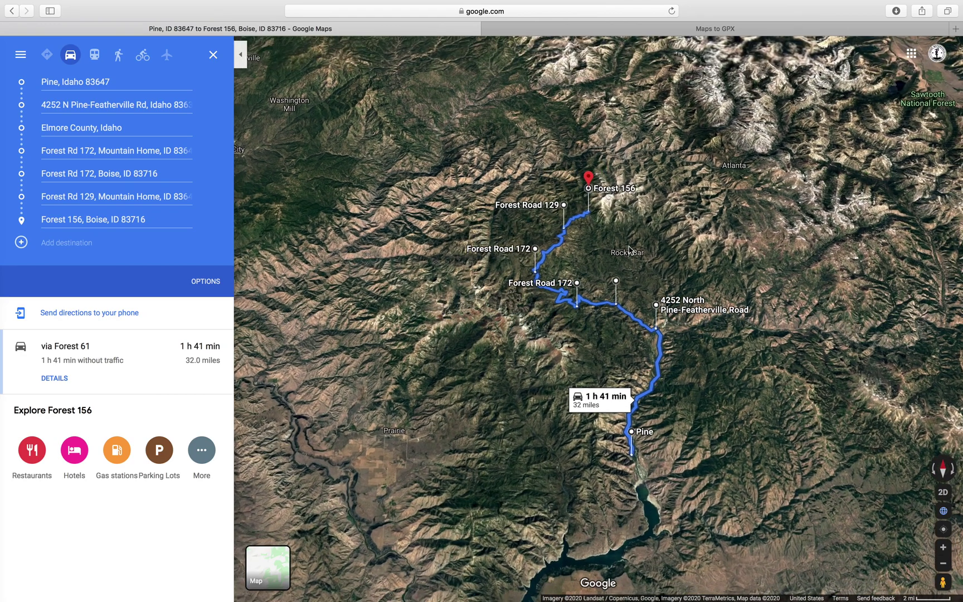
scroll(615, 289, up, 5)
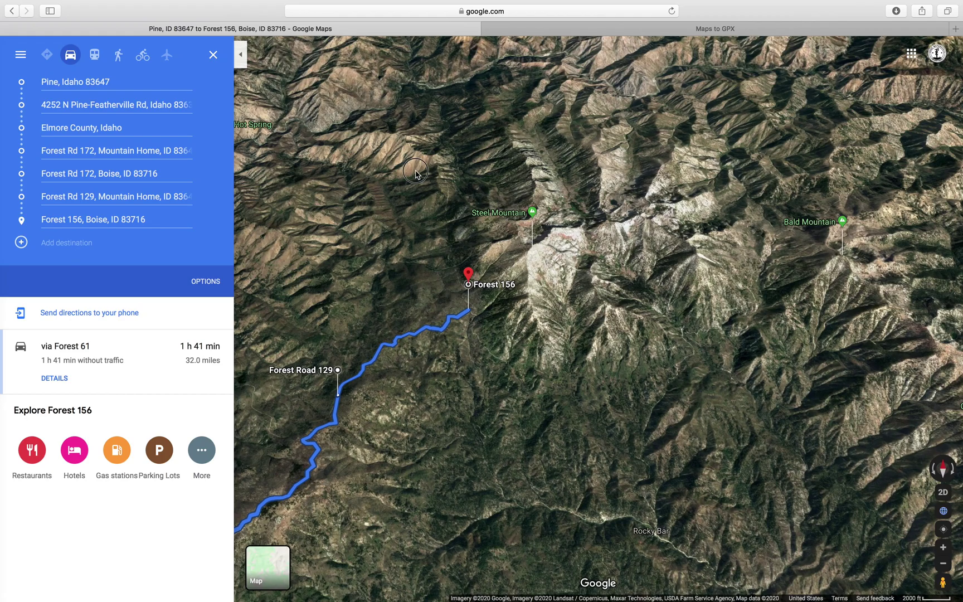
scroll(458, 299, up, 5)
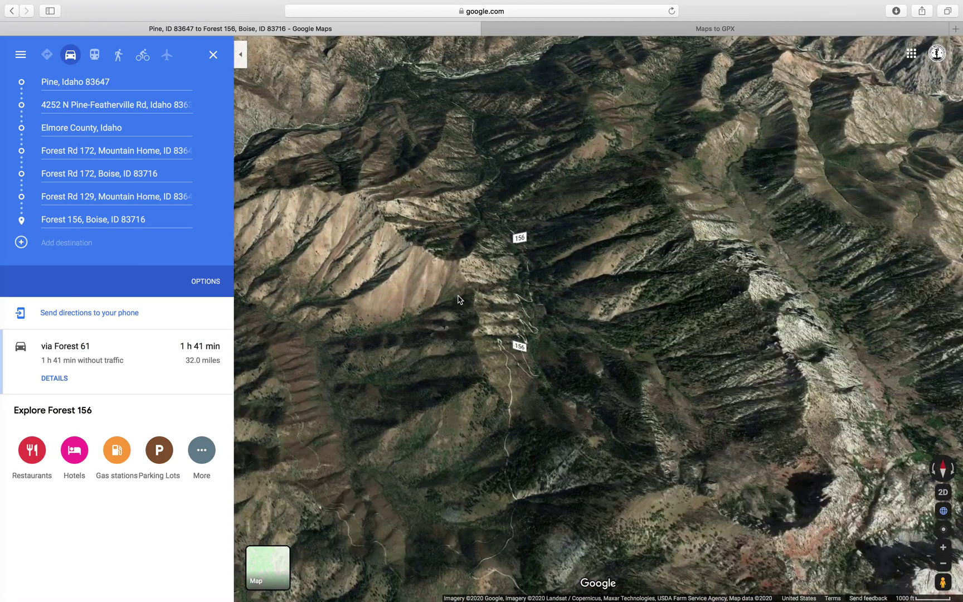
scroll(458, 300, down, 5)
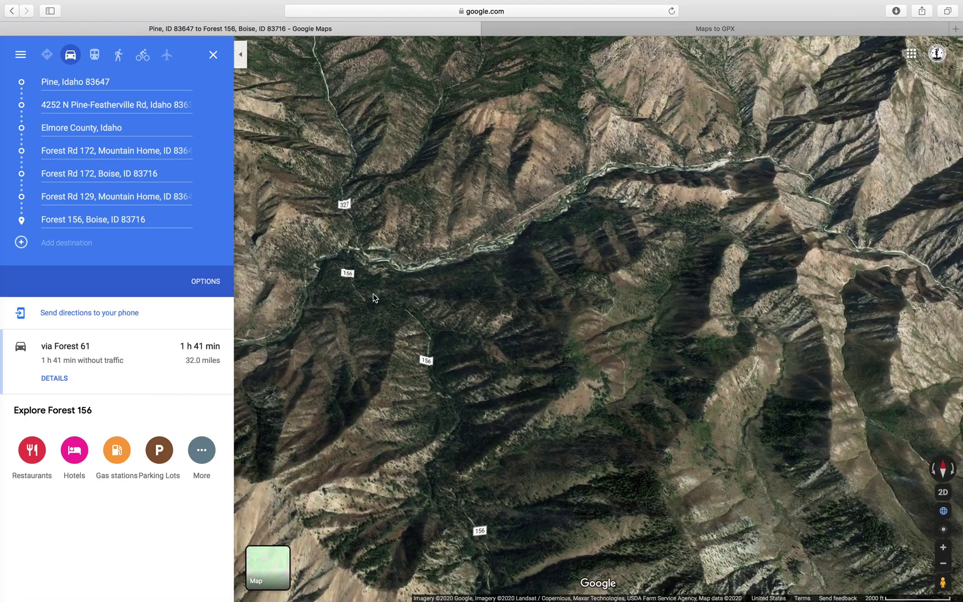
scroll(374, 298, up, 5)
scroll(368, 213, up, 10)
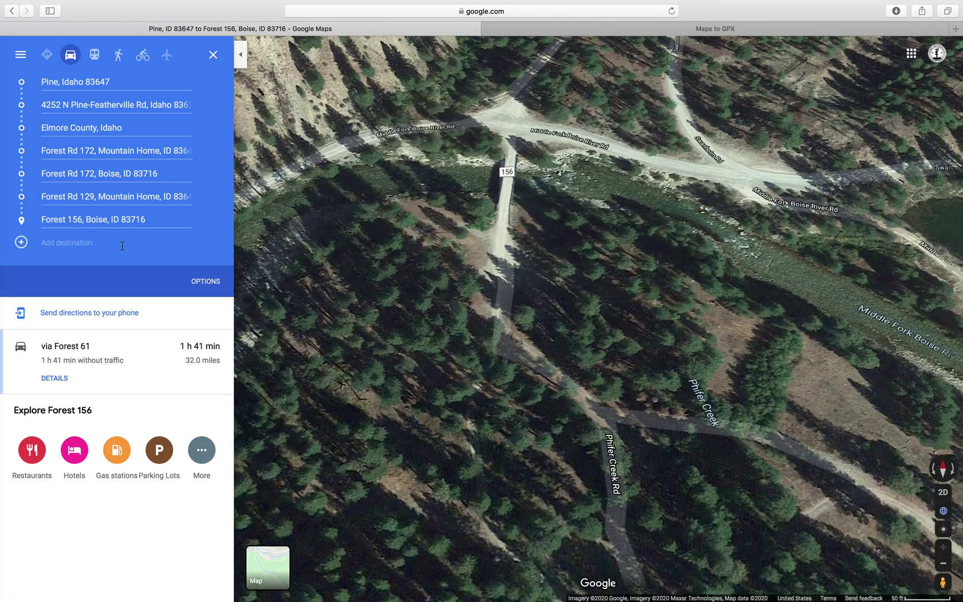
click(122, 245)
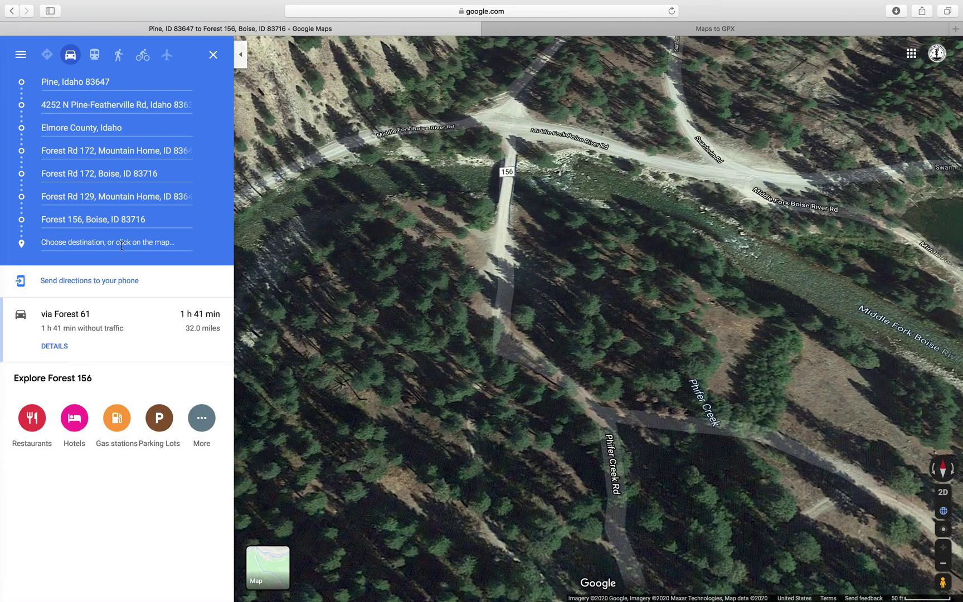
click(507, 122)
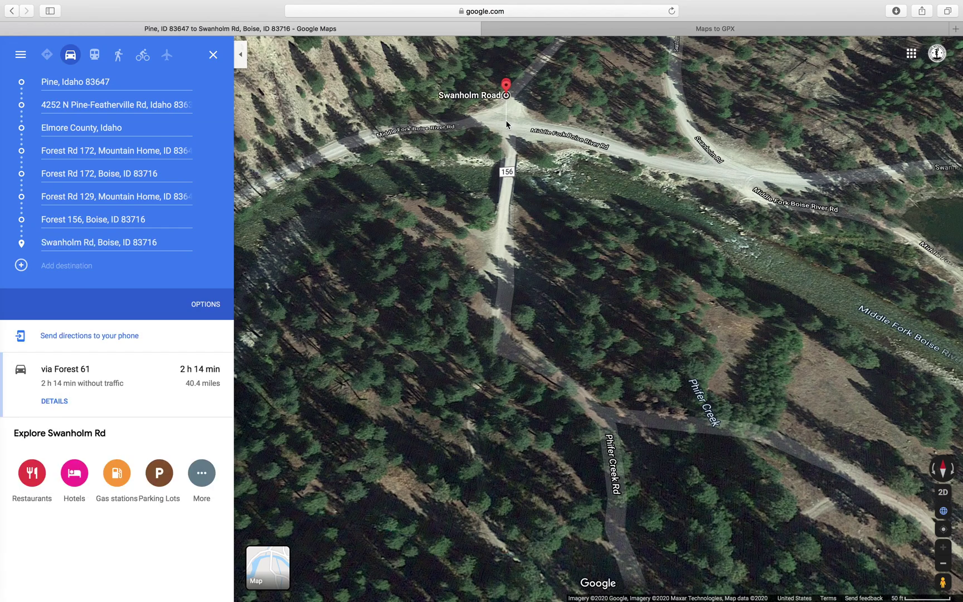
scroll(447, 286, down, 3)
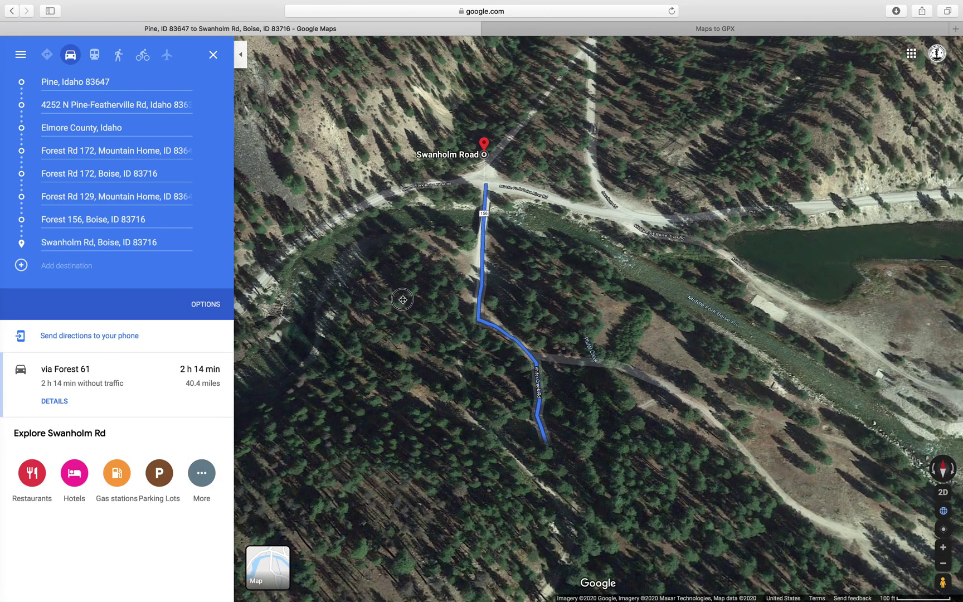
drag(403, 300, 532, 275)
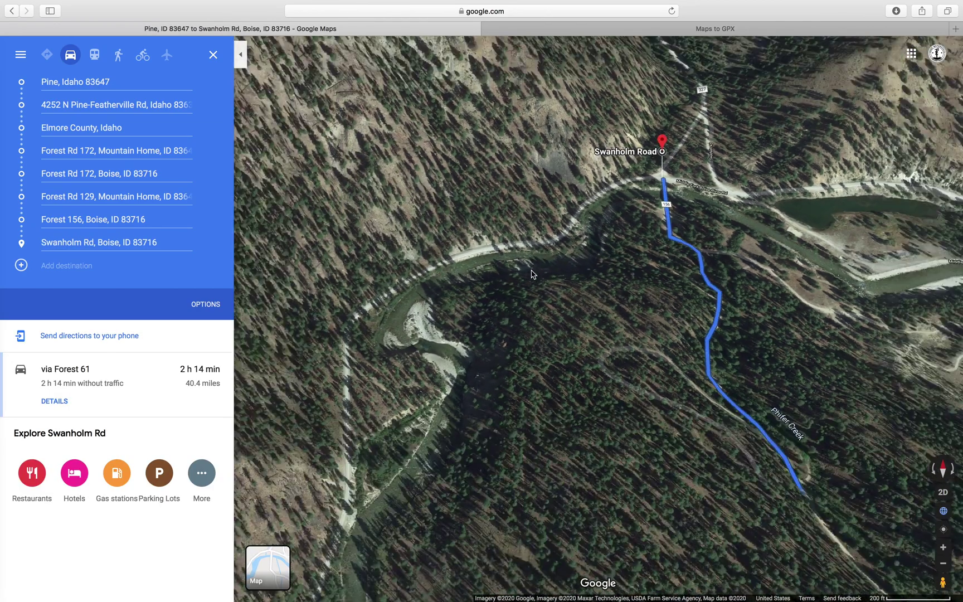
scroll(532, 274, down, 5)
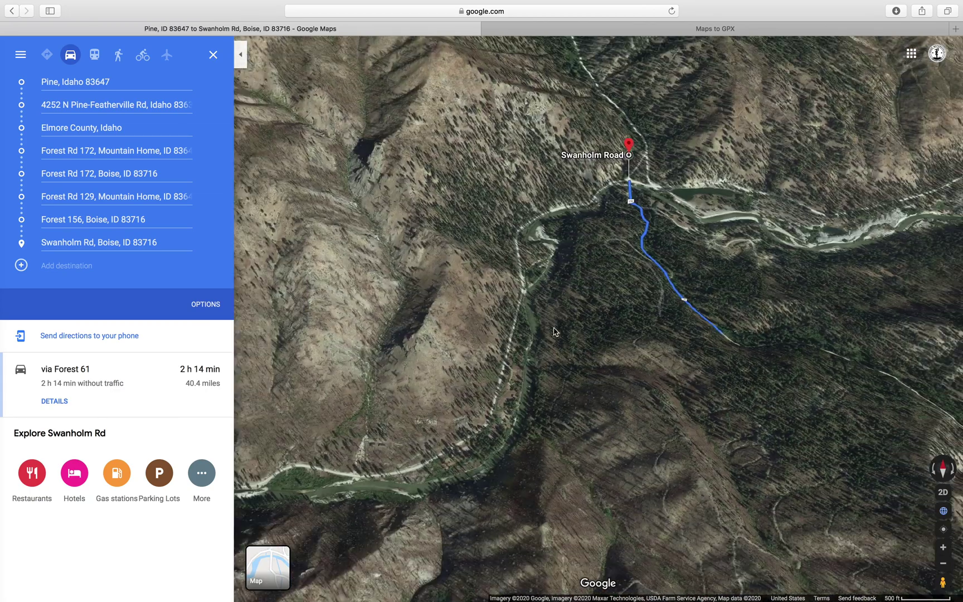
drag(555, 332, 395, 244)
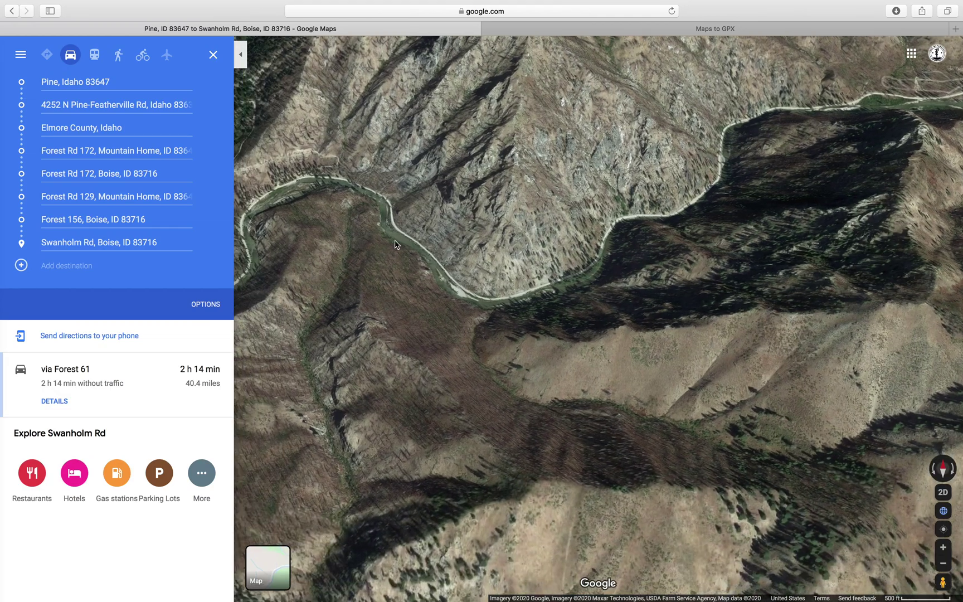
scroll(613, 248, down, 8)
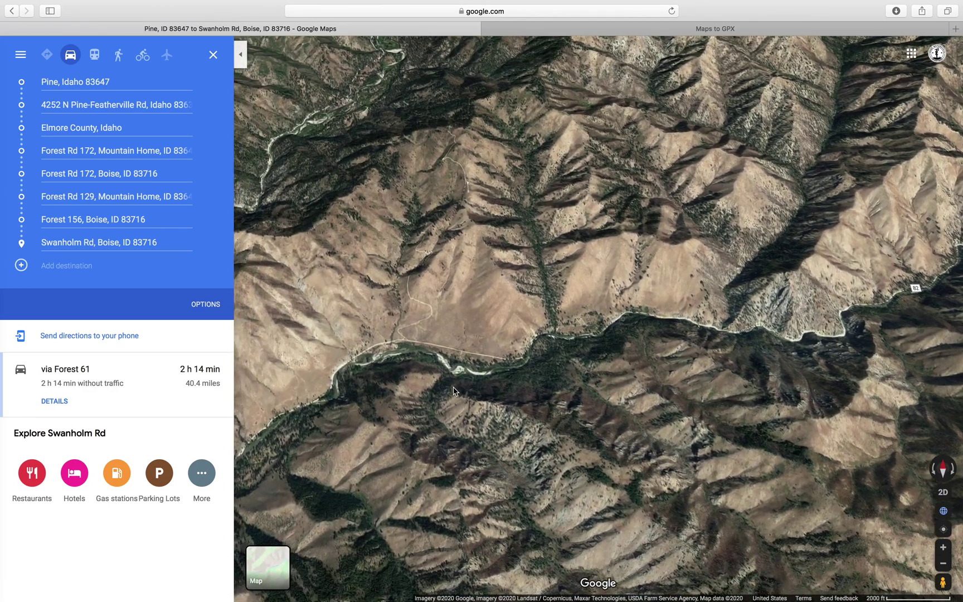
scroll(454, 391, up, 5)
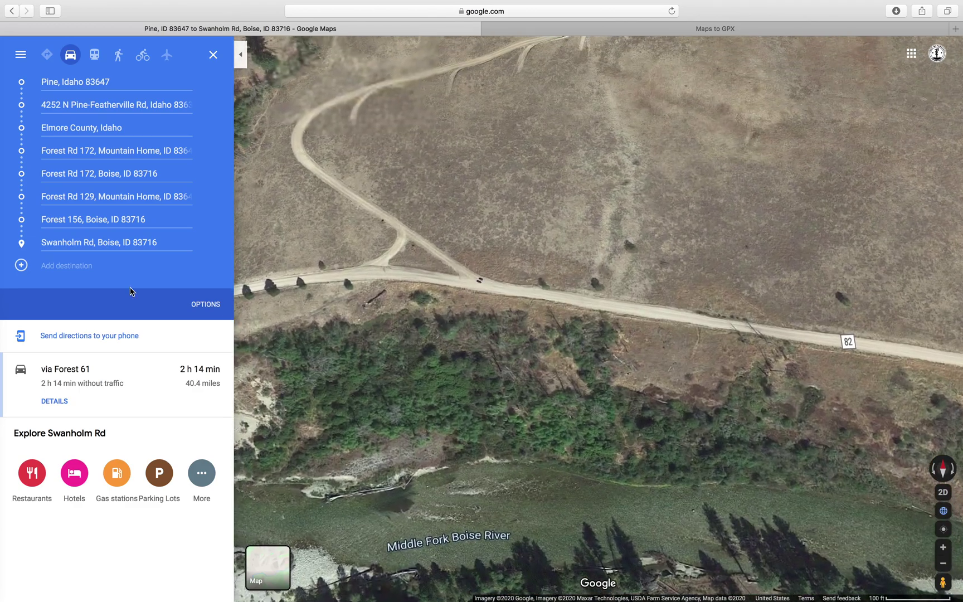
Add Fh 376, Atlanta as the final stop, making the trip 3 h 2 min, 52.1 miles.
click(72, 265)
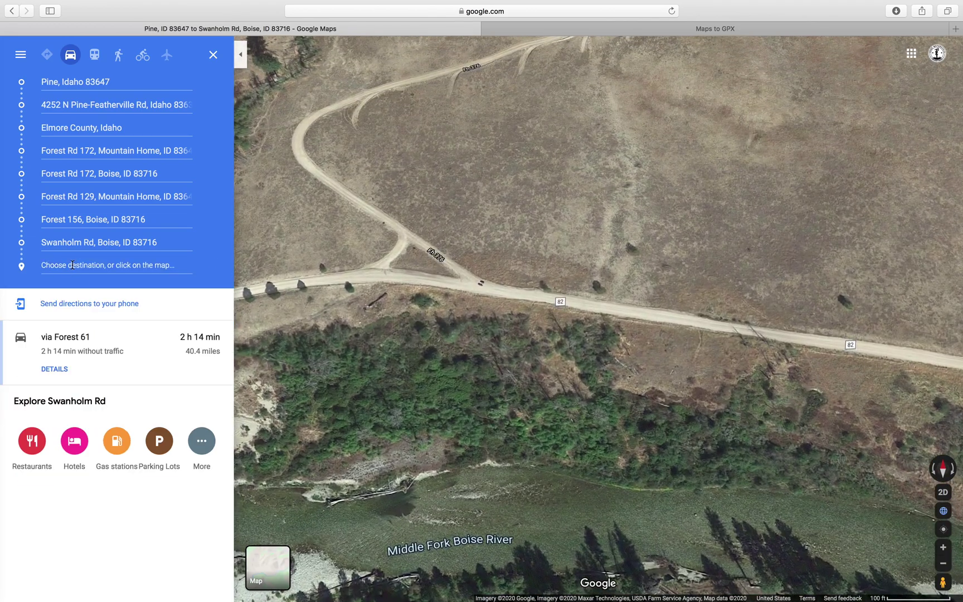
click(406, 240)
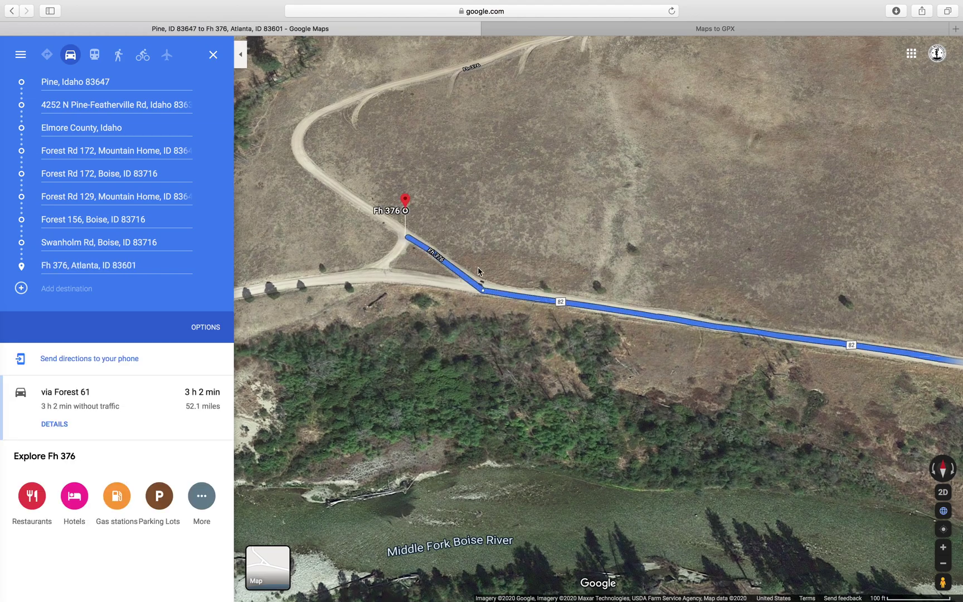
scroll(479, 272, up, 3)
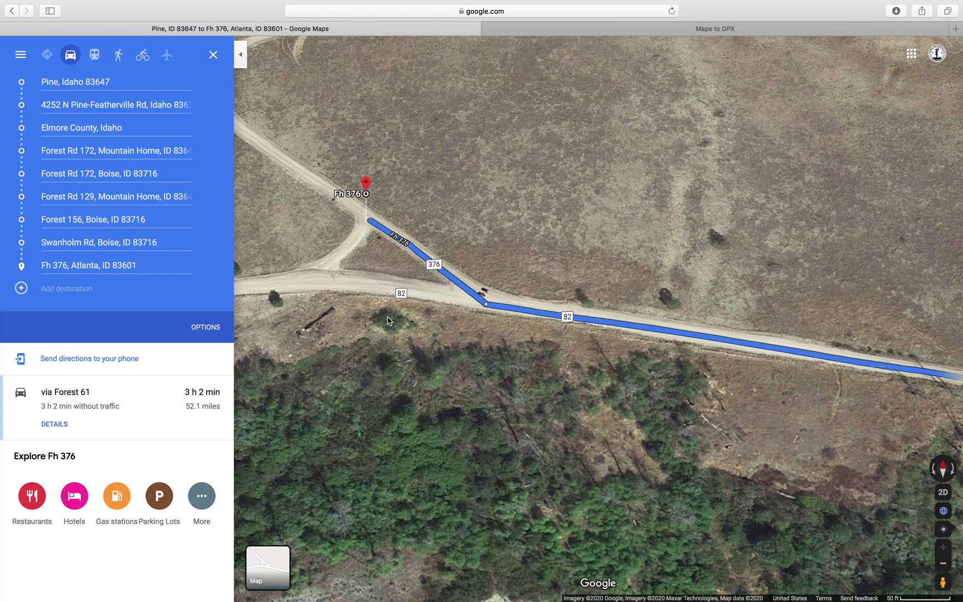
scroll(388, 321, down, 4)
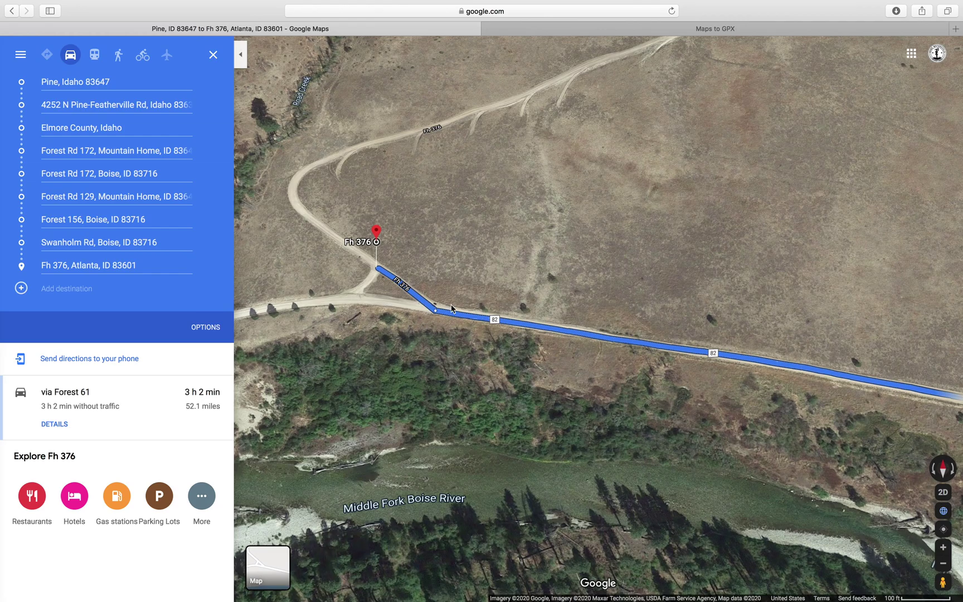
scroll(428, 344, down, 3)
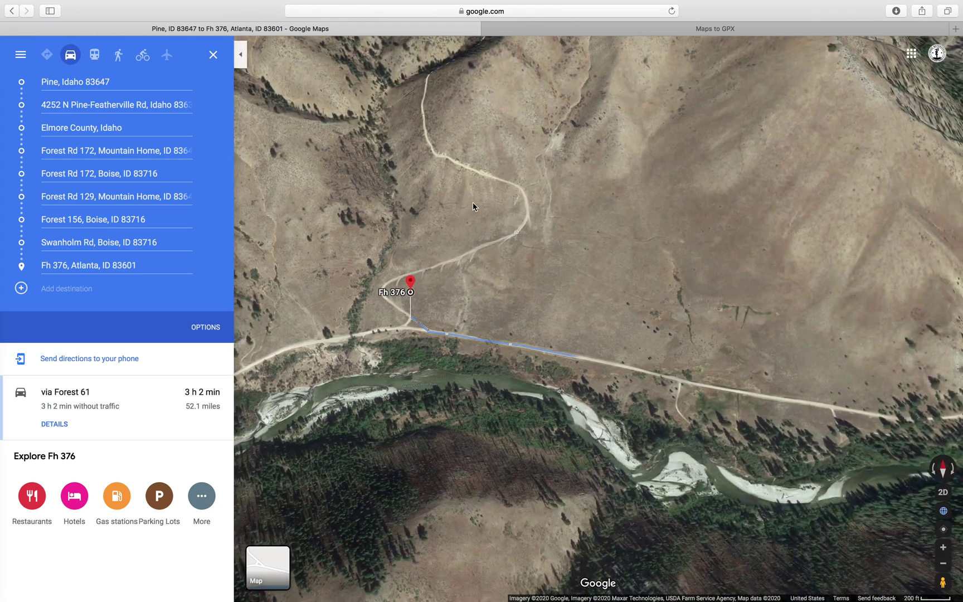
drag(473, 206, 499, 314)
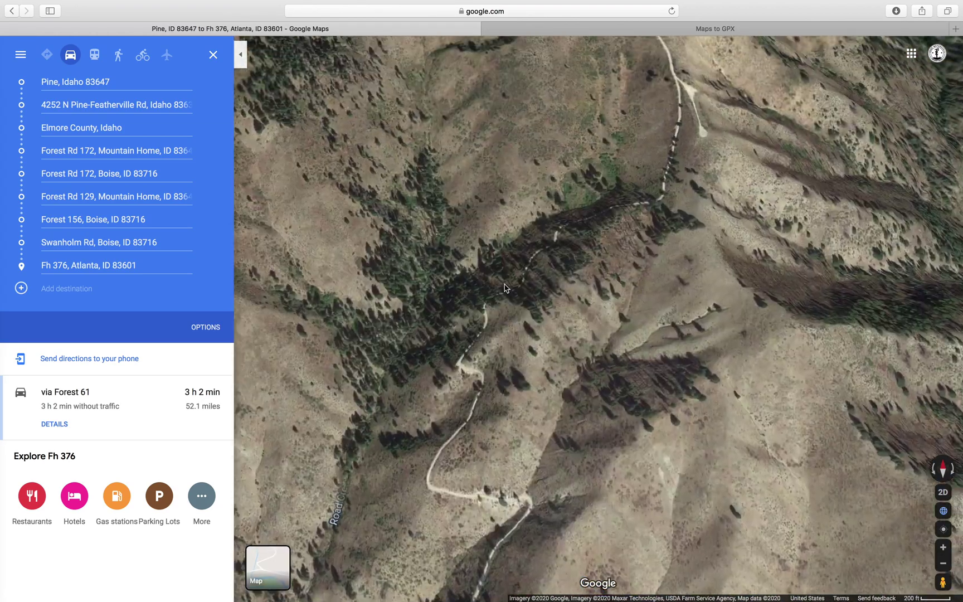
scroll(506, 289, down, 5)
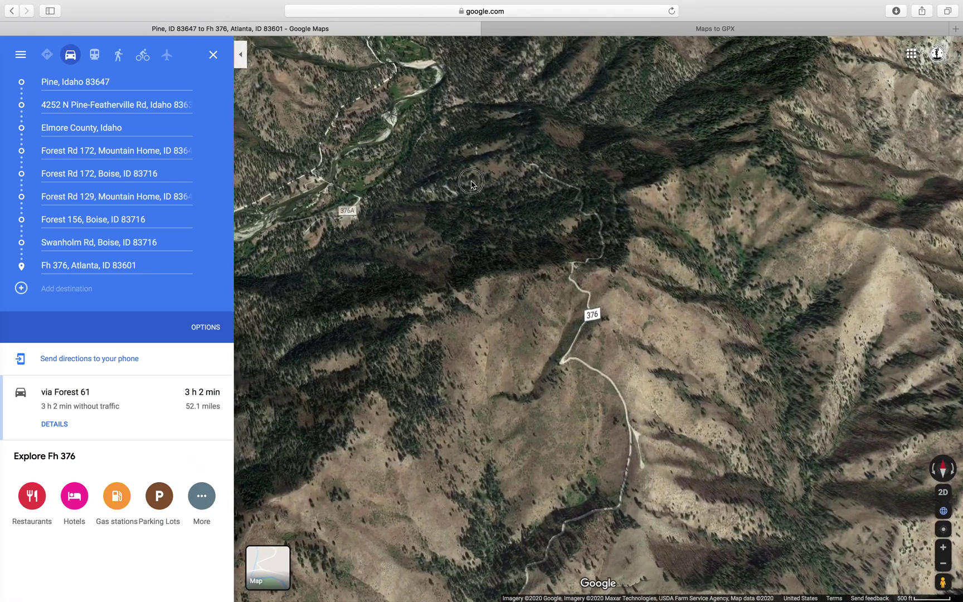
scroll(545, 245, up, 5)
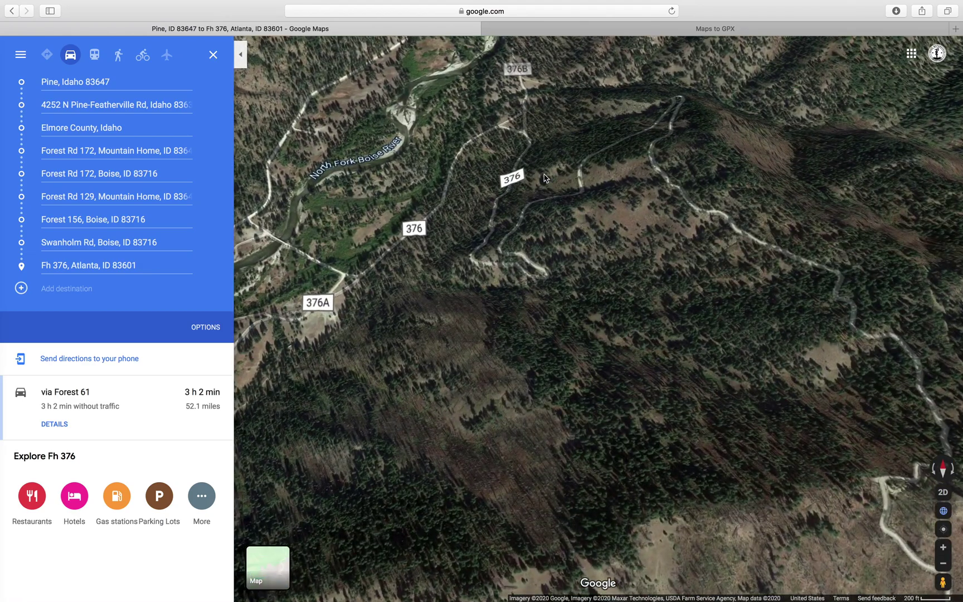
scroll(431, 262, down, 3)
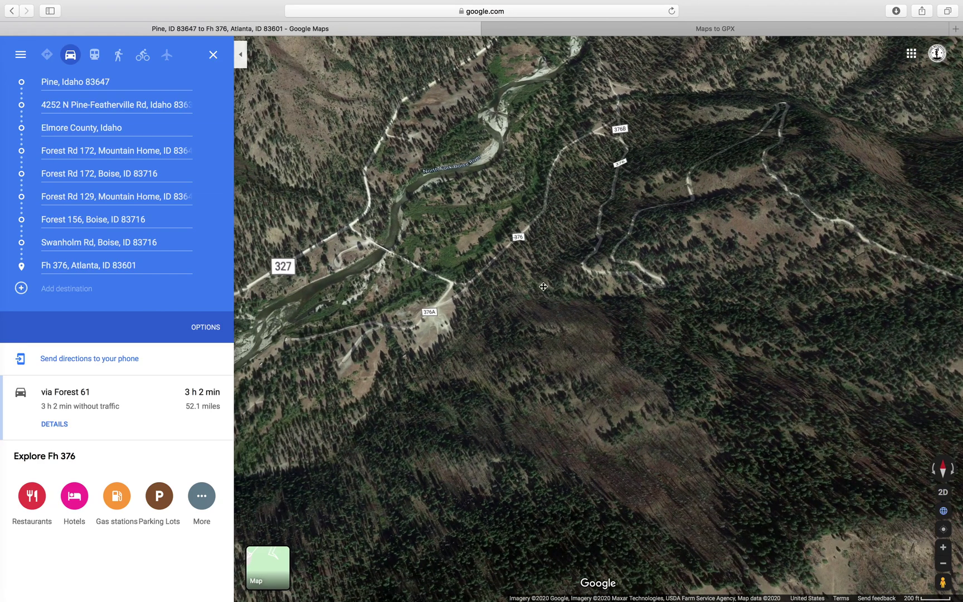
scroll(408, 273, up, 3)
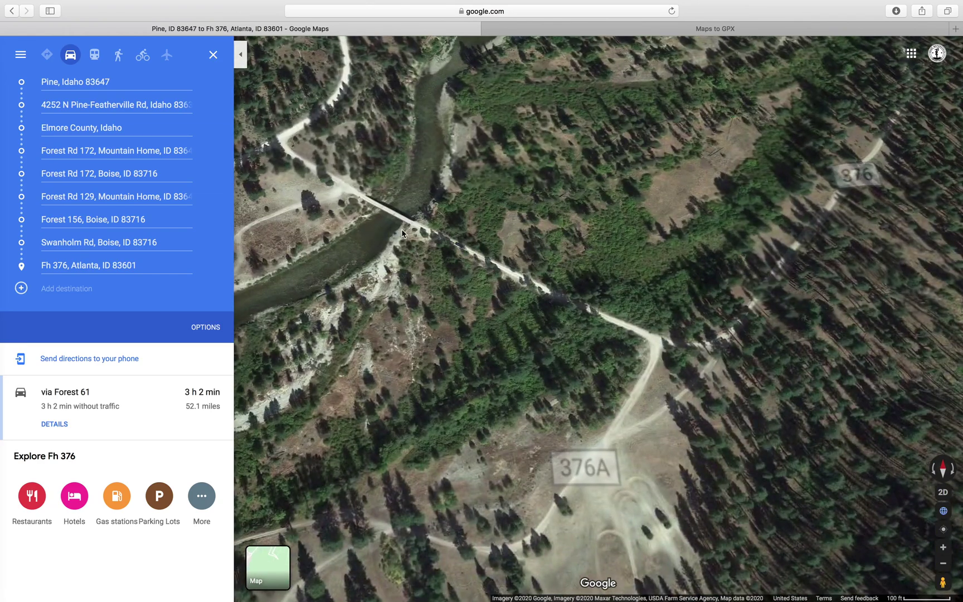
scroll(382, 186, up, 5)
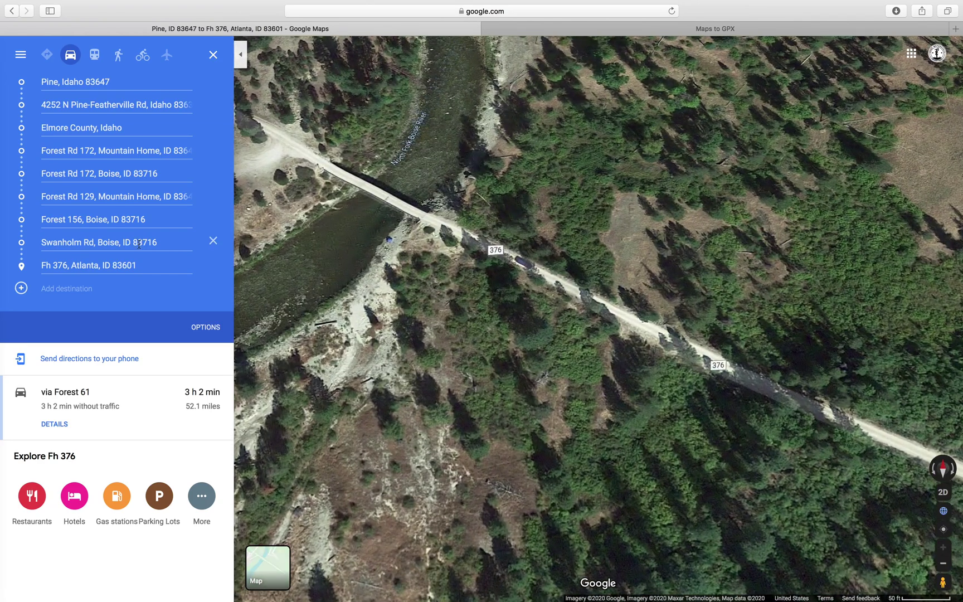
Set Forest Rd 376, Mountain Home as the last stop, then zoom out to review the route.
click(101, 284)
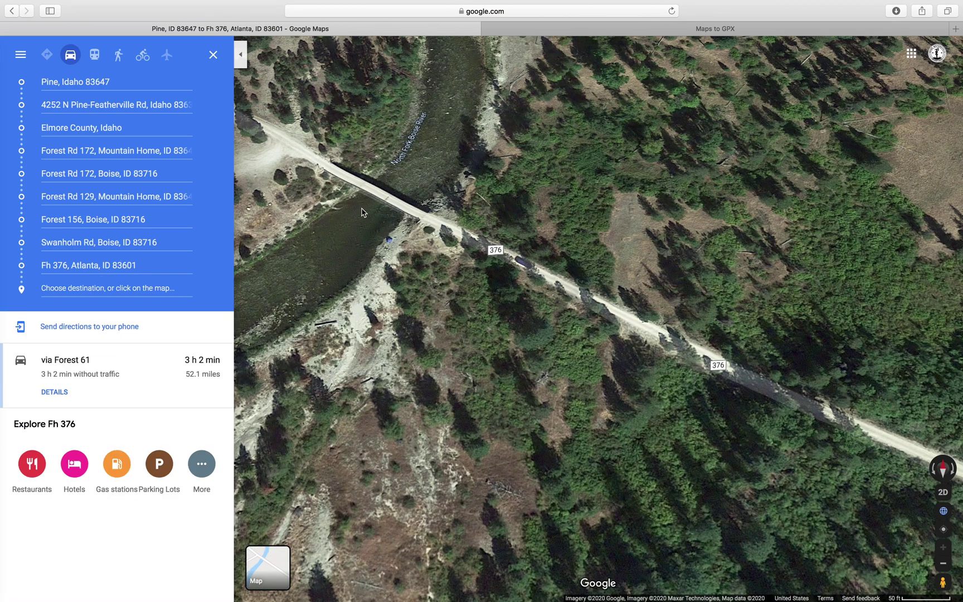
click(373, 191)
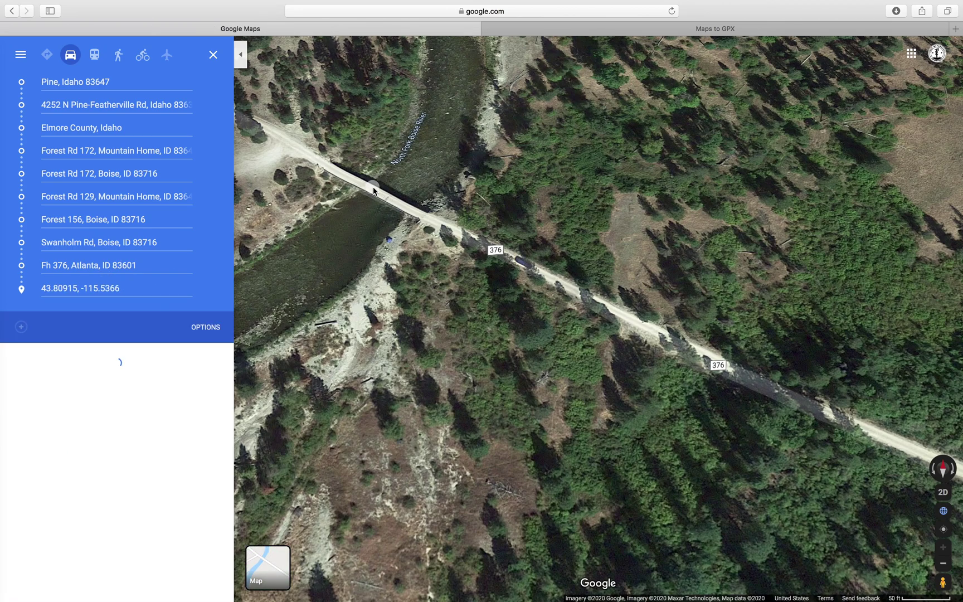
scroll(450, 310, down, 10)
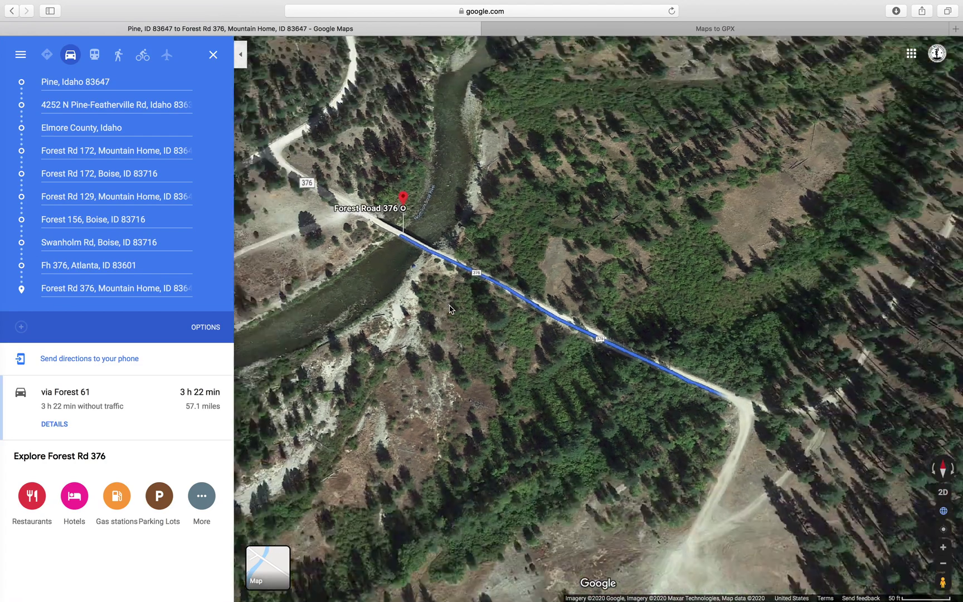
scroll(450, 309, down, 10)
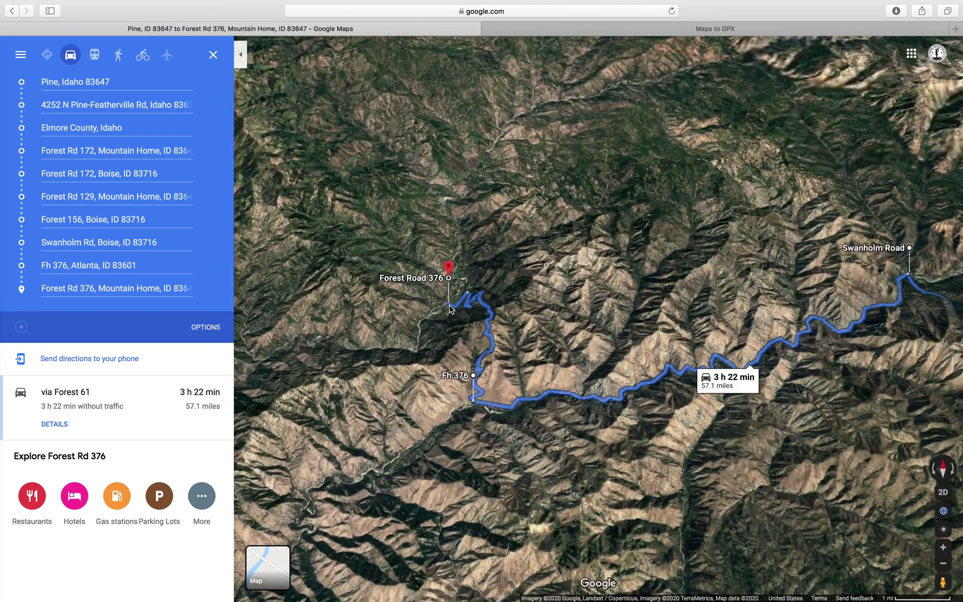
scroll(450, 309, down, 5)
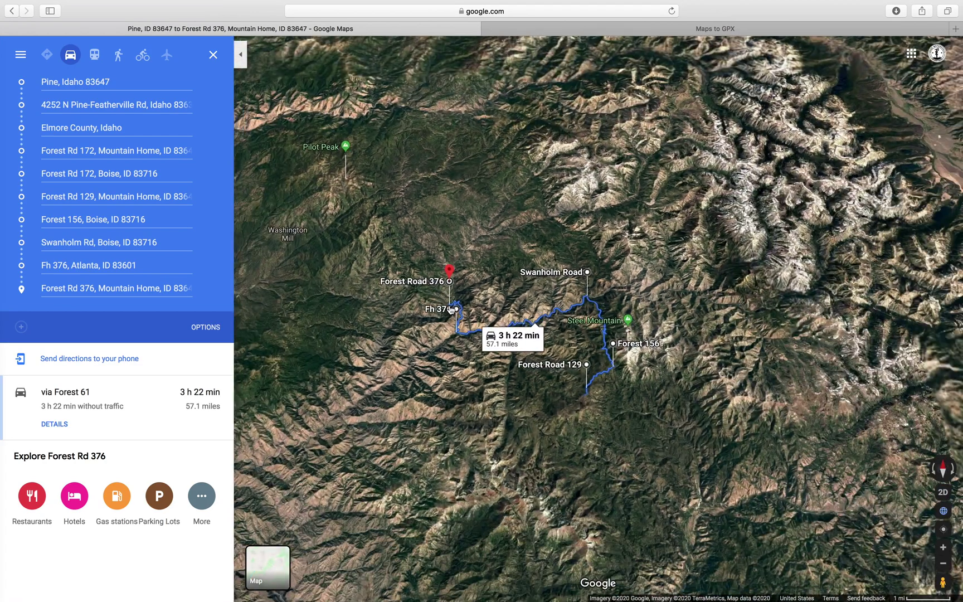
scroll(450, 309, up, 20)
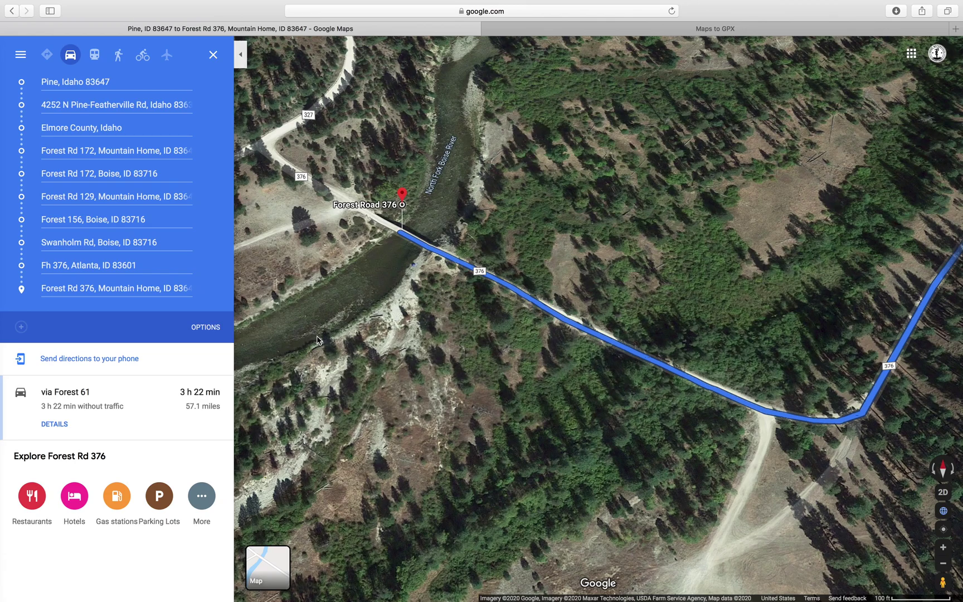
scroll(317, 340, down, 5)
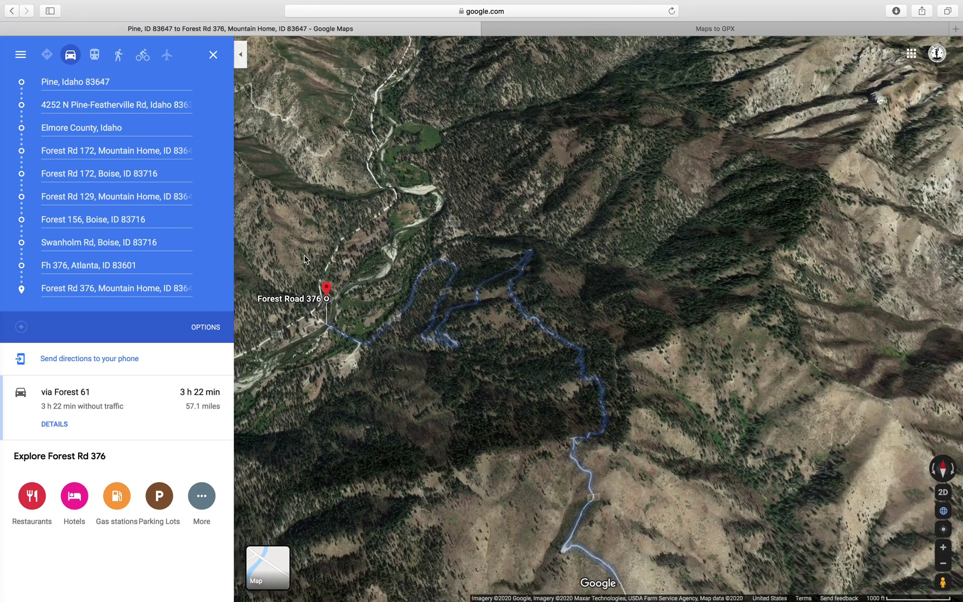
scroll(305, 259, down, 5)
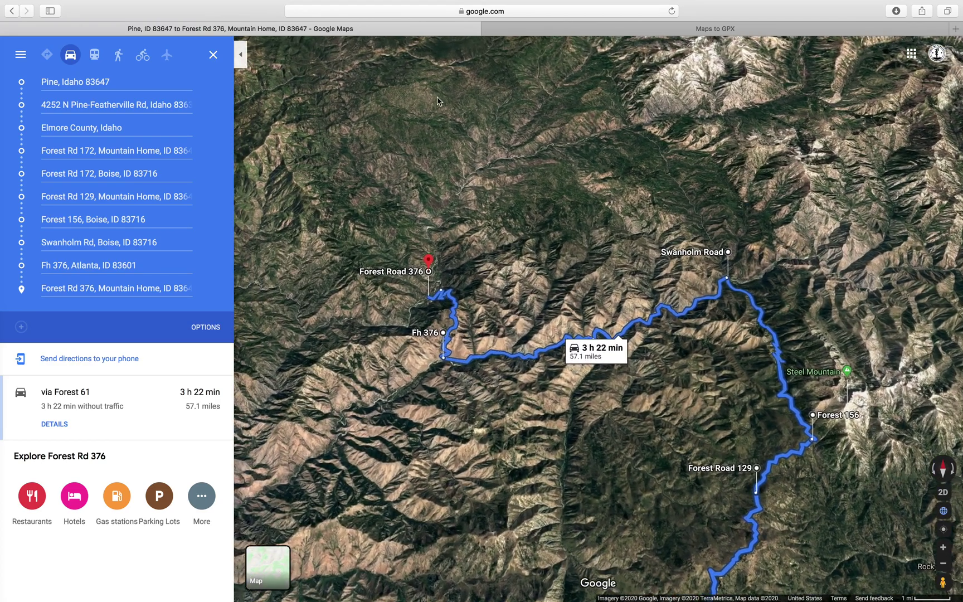
scroll(407, 156, down, 3)
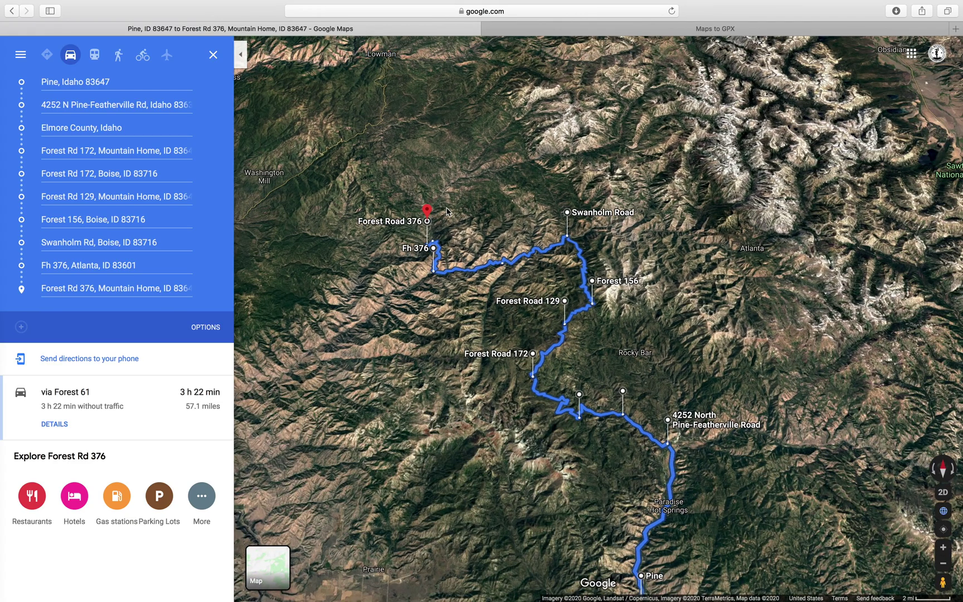
click(427, 255)
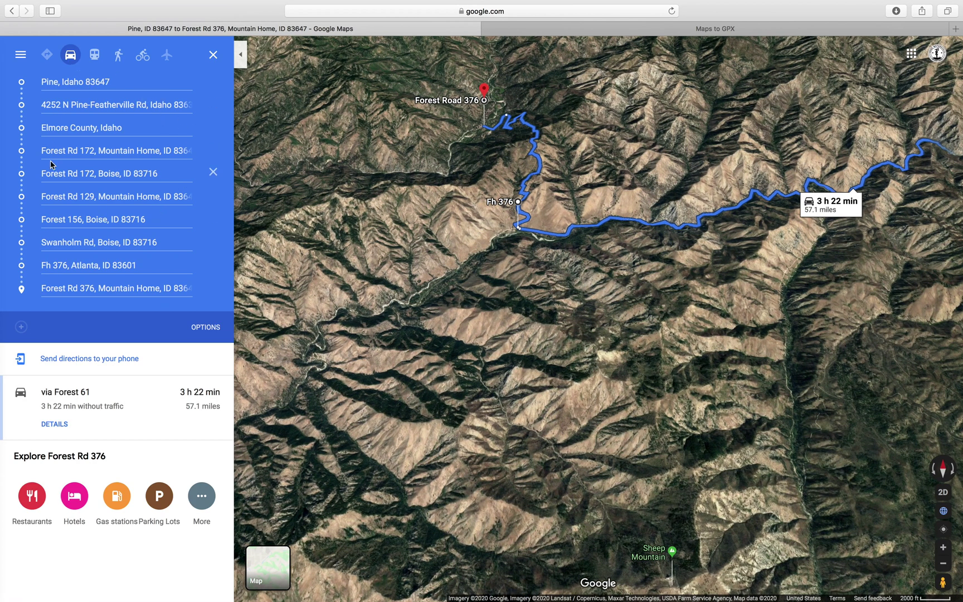
Copy the route link from Share or embed map and go to the Maps to GPX page.
click(19, 62)
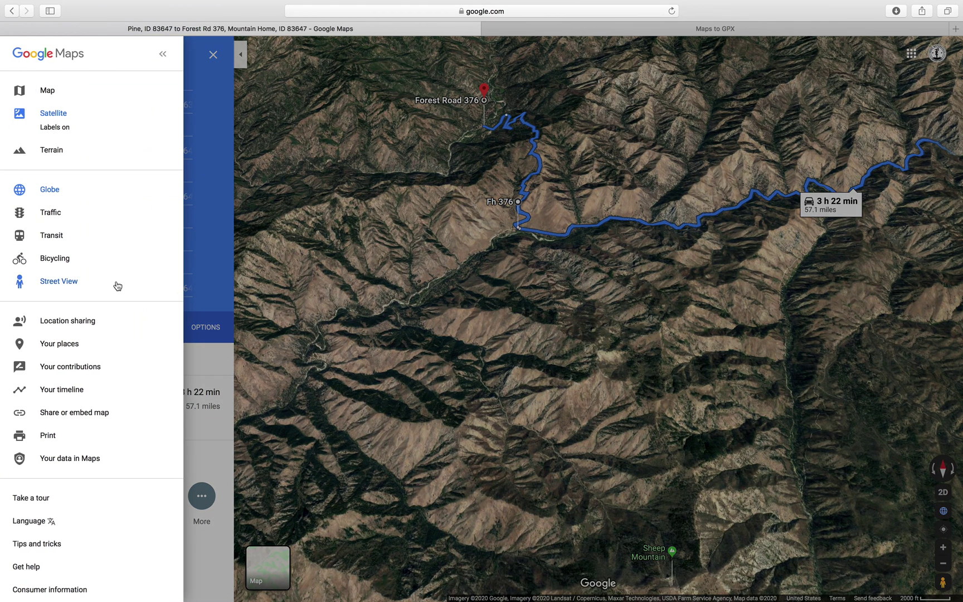
click(88, 413)
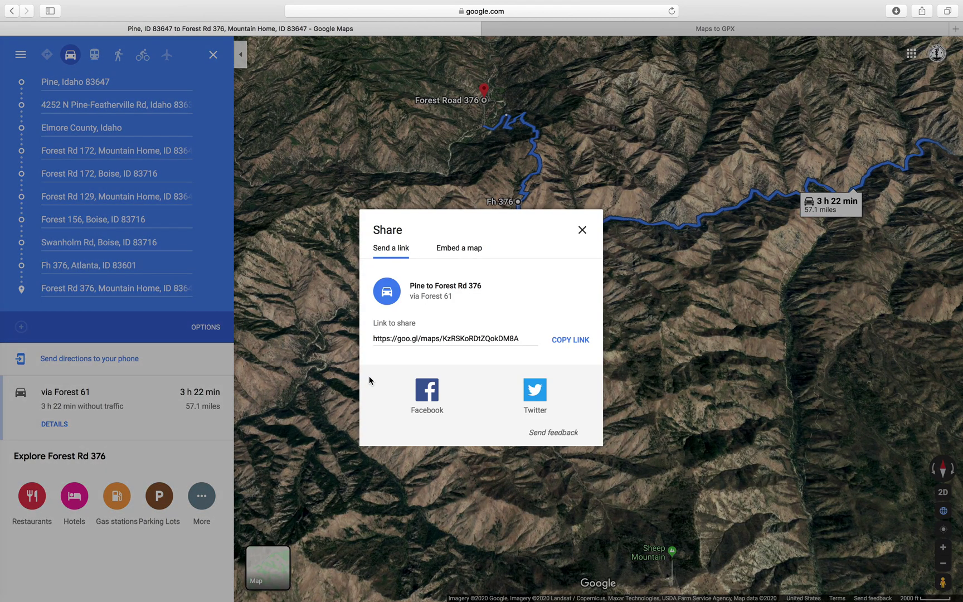
click(578, 341)
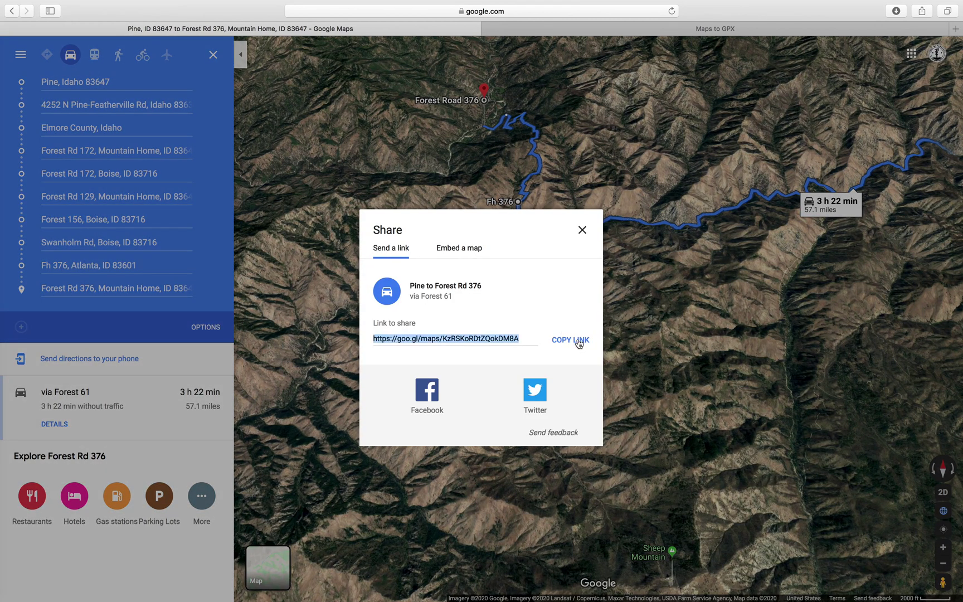
click(574, 27)
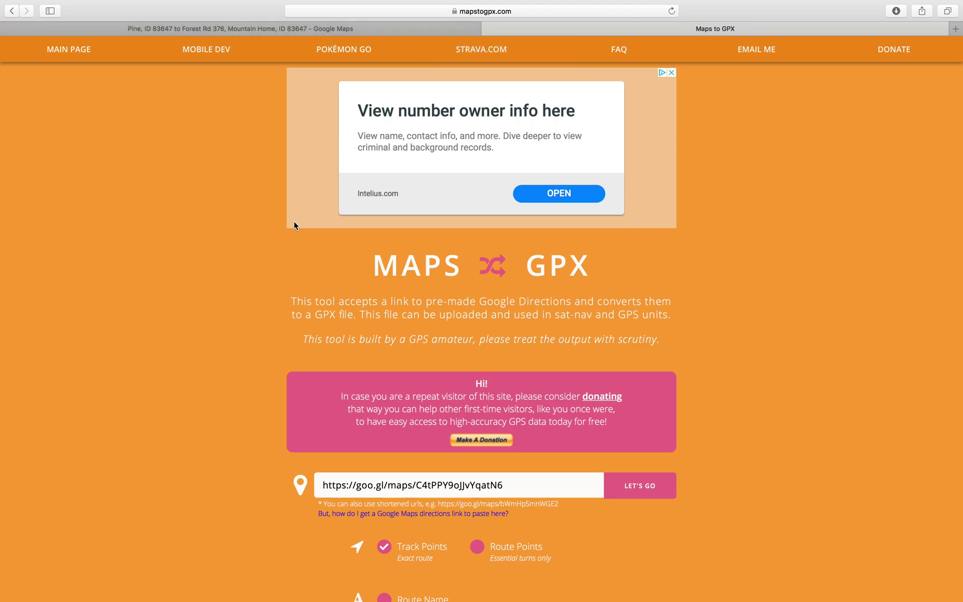
triple_click(497, 484)
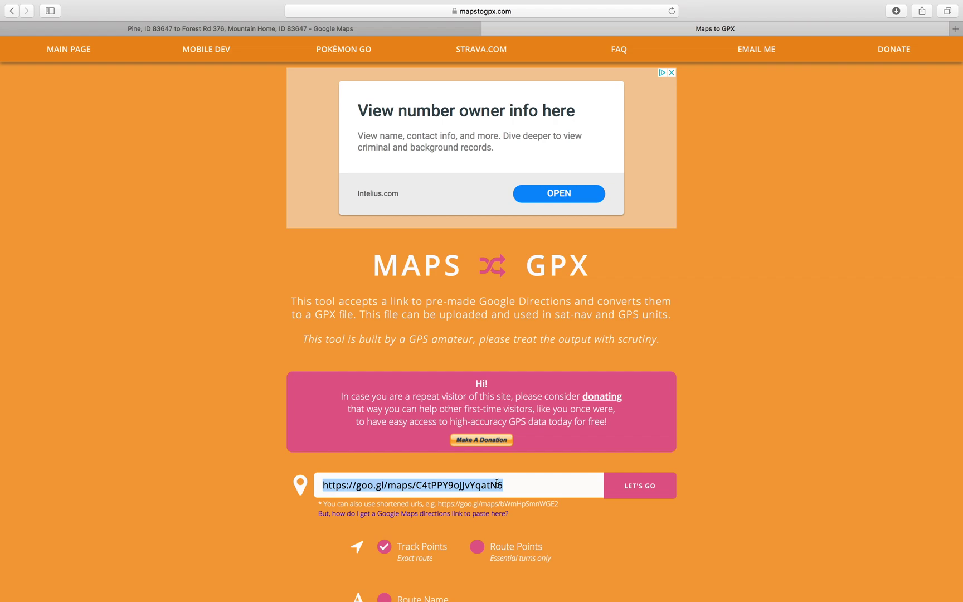
key(super+v)
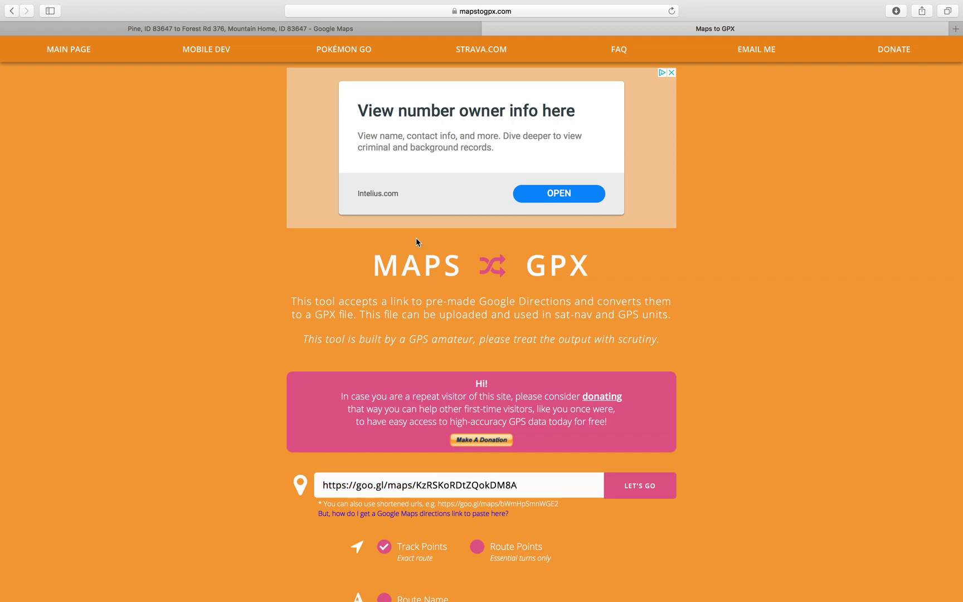
click(360, 31)
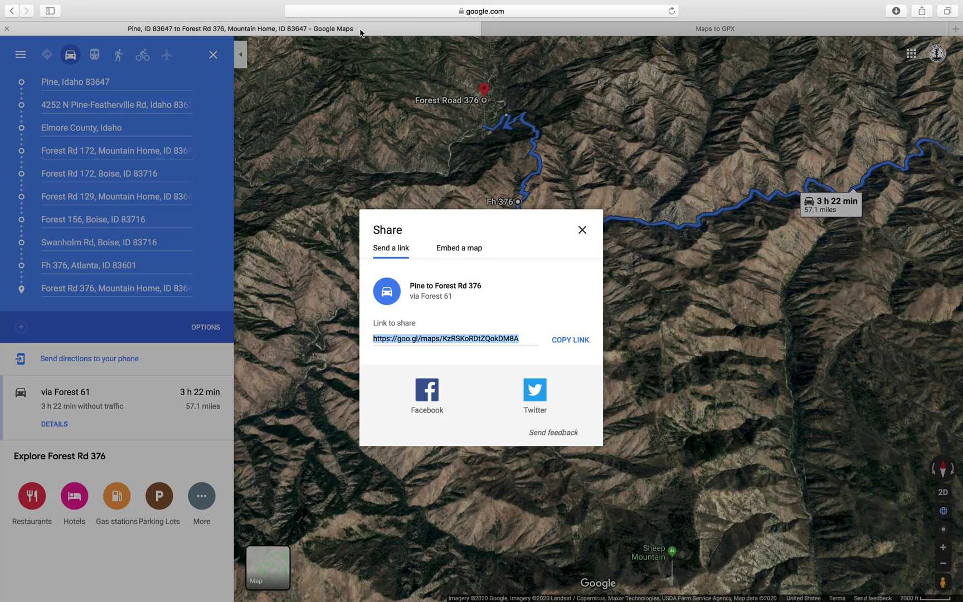
click(613, 29)
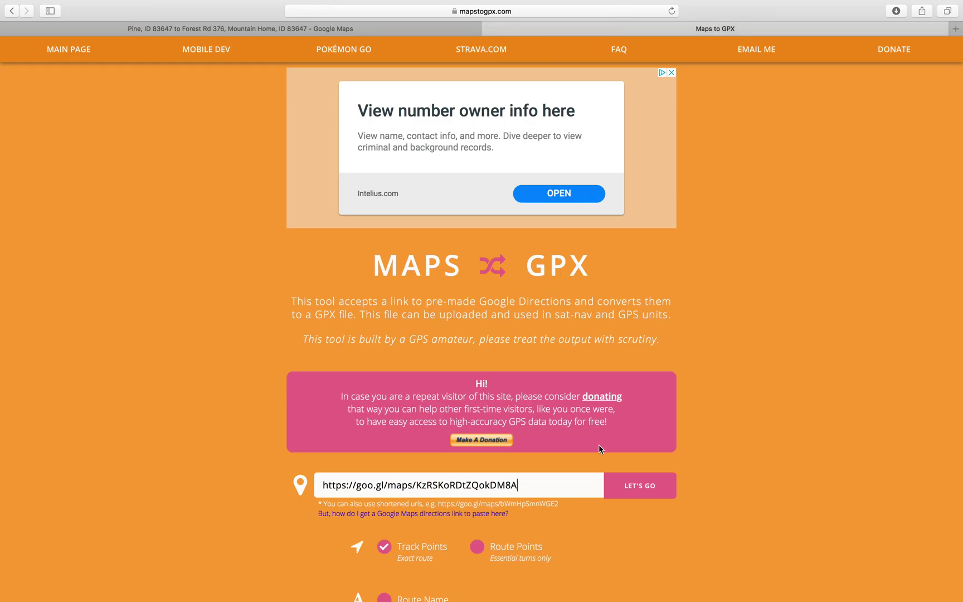
click(629, 492)
Leave full screen and select mapstogpx20200126_211916.gpx in Finder's Downloads folder.
mouse_move(35, 3)
click(35, 25)
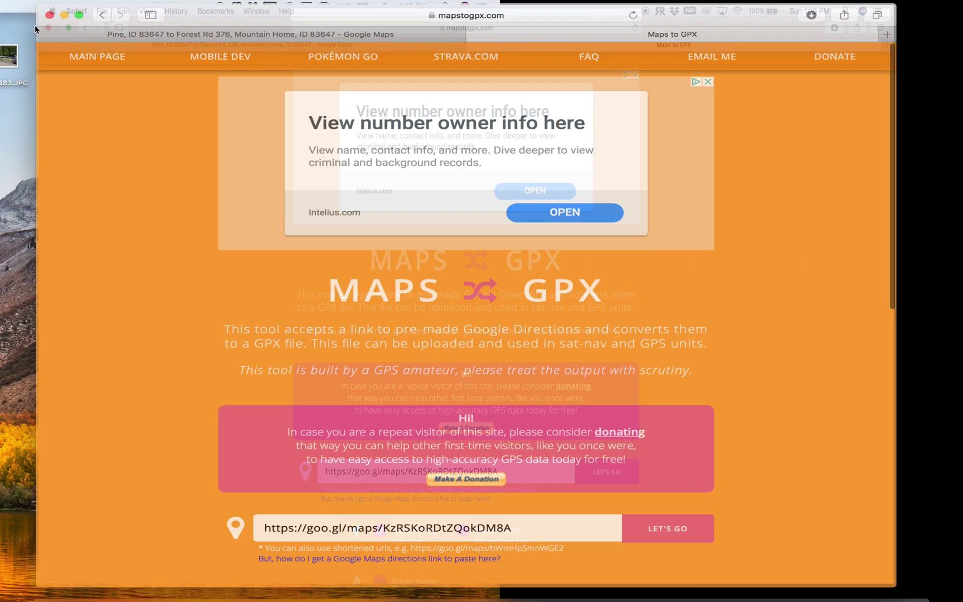
click(54, 591)
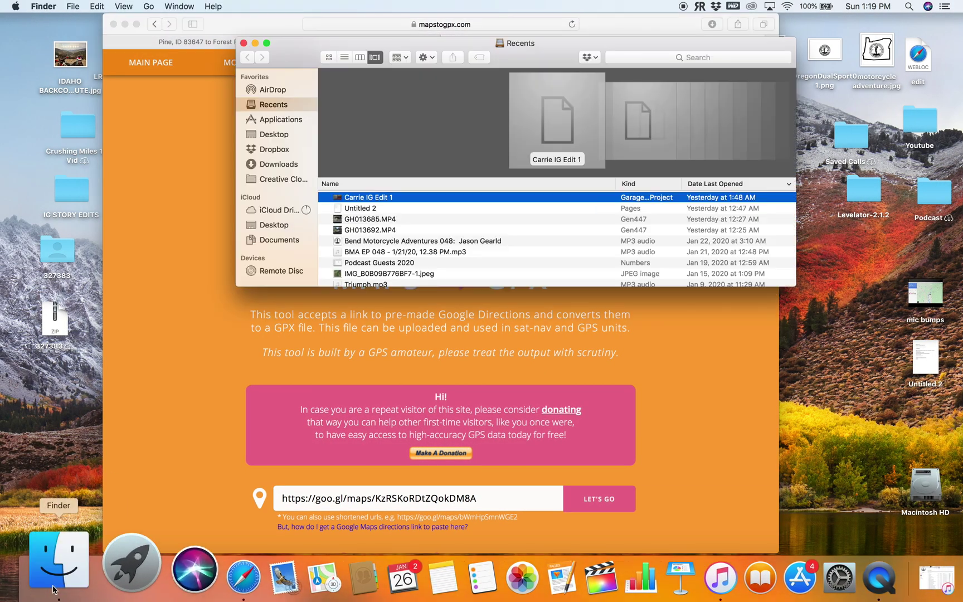
click(283, 165)
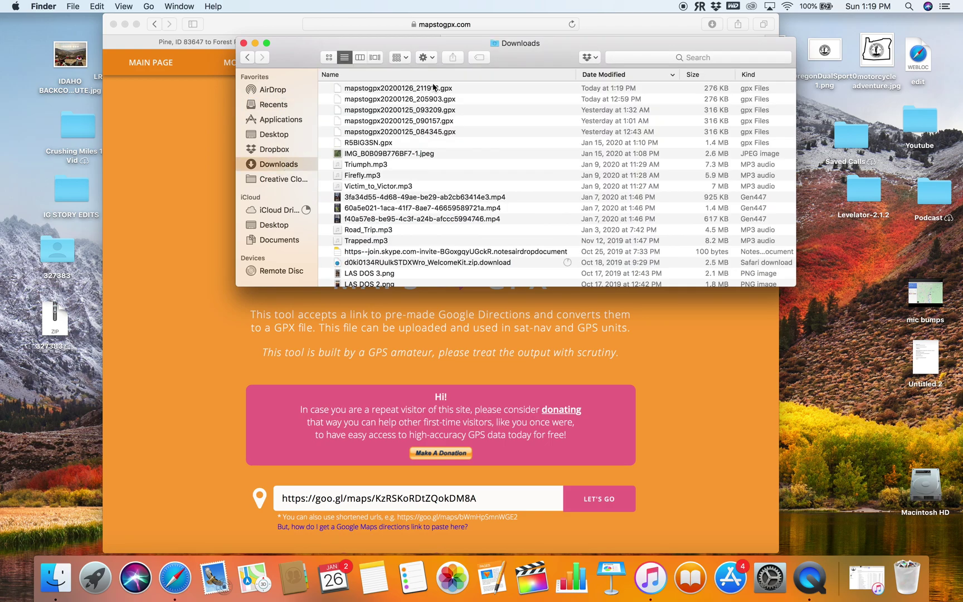
click(433, 88)
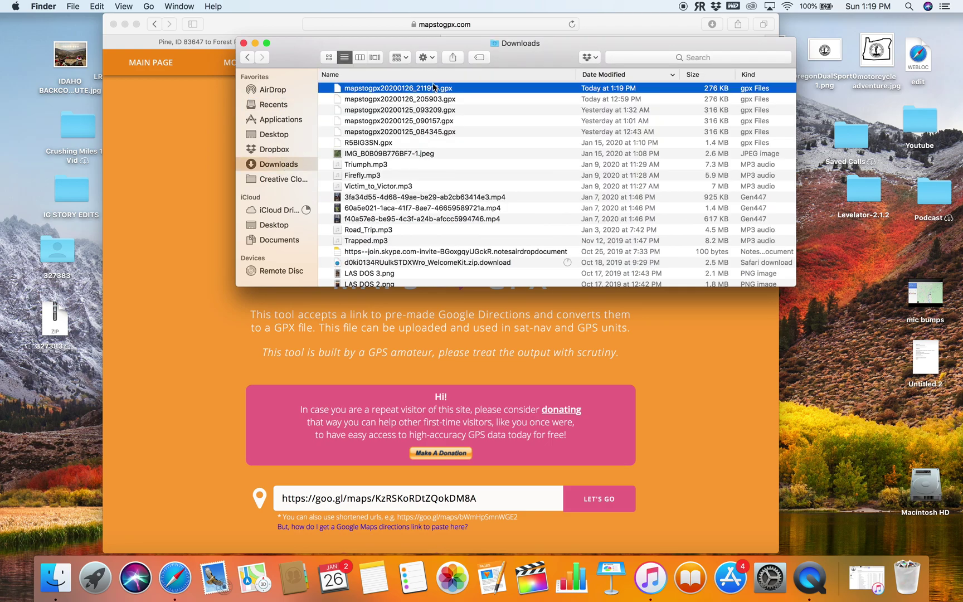
Start sharing the GPX file via AirDrop, then cancel the sharing sheet.
right_click(434, 87)
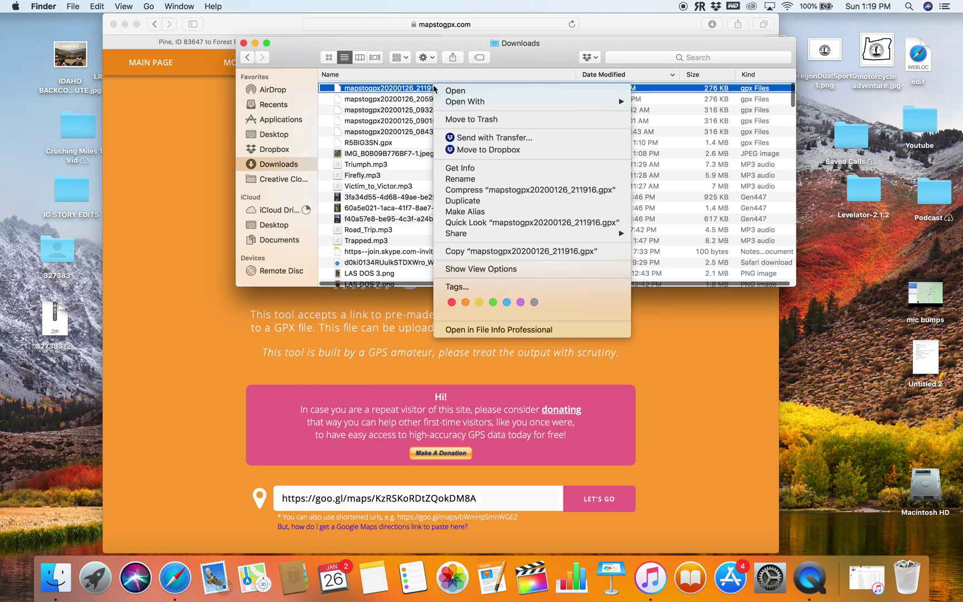
mouse_move(554, 234)
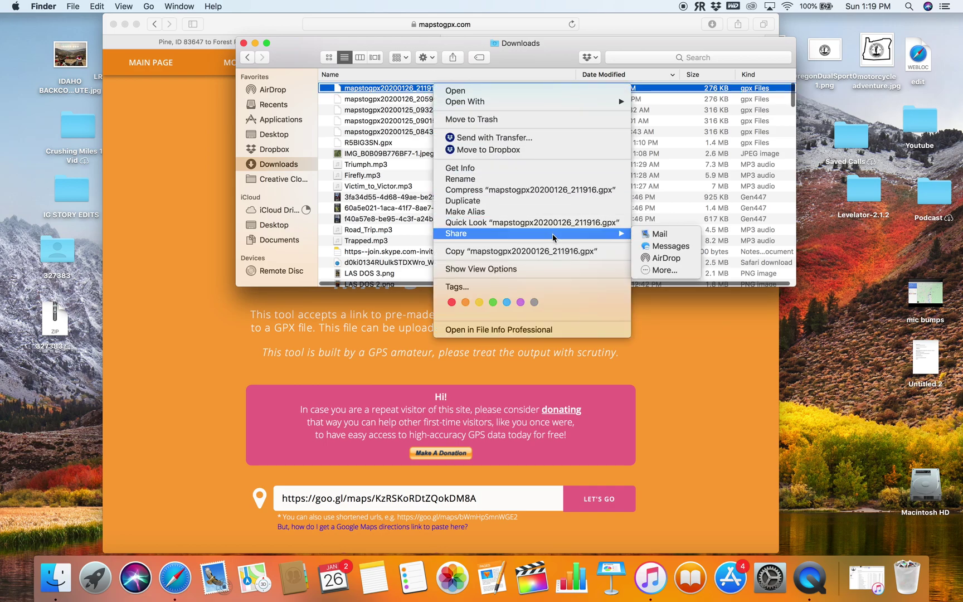
click(651, 258)
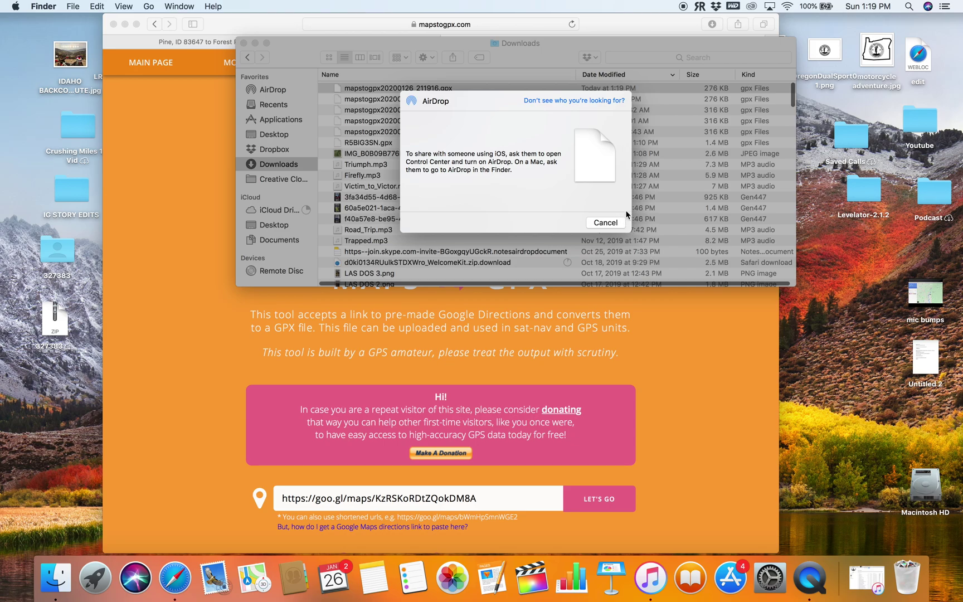
click(613, 224)
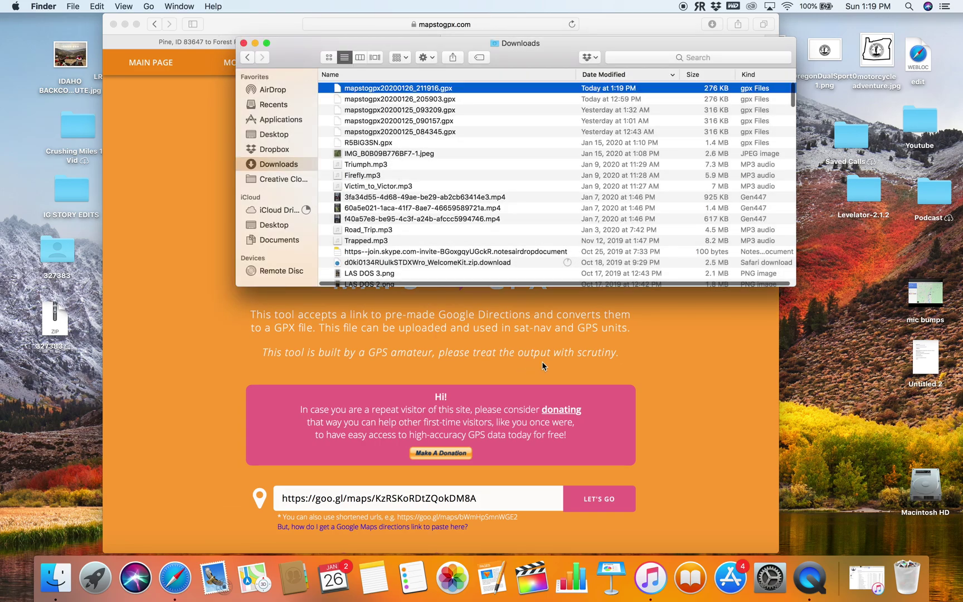
Switch to iTunes and scroll through the Bend Motorcycle Adventures Podcast episode list.
click(650, 577)
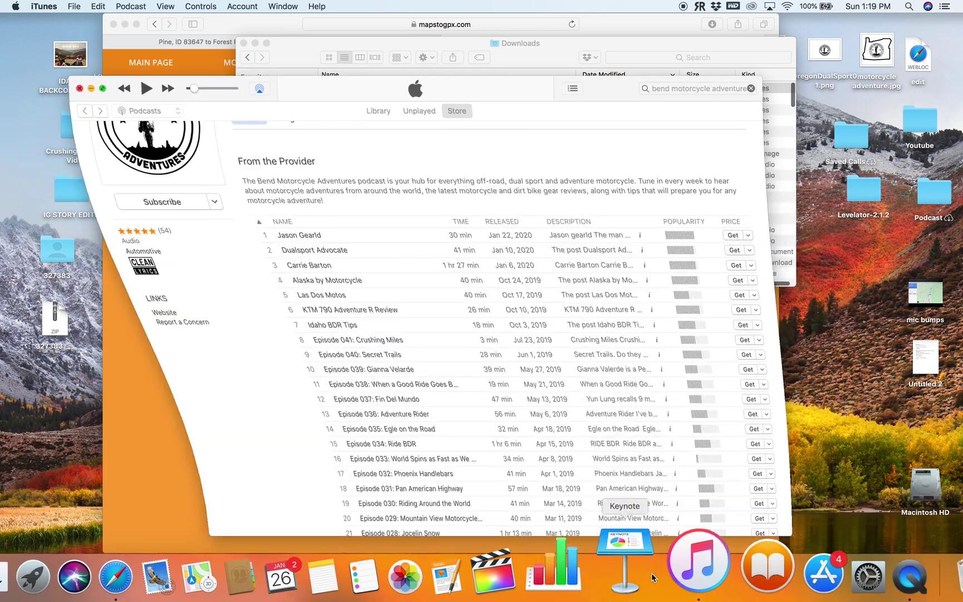
scroll(406, 379, down, 1)
scroll(406, 379, up, 5)
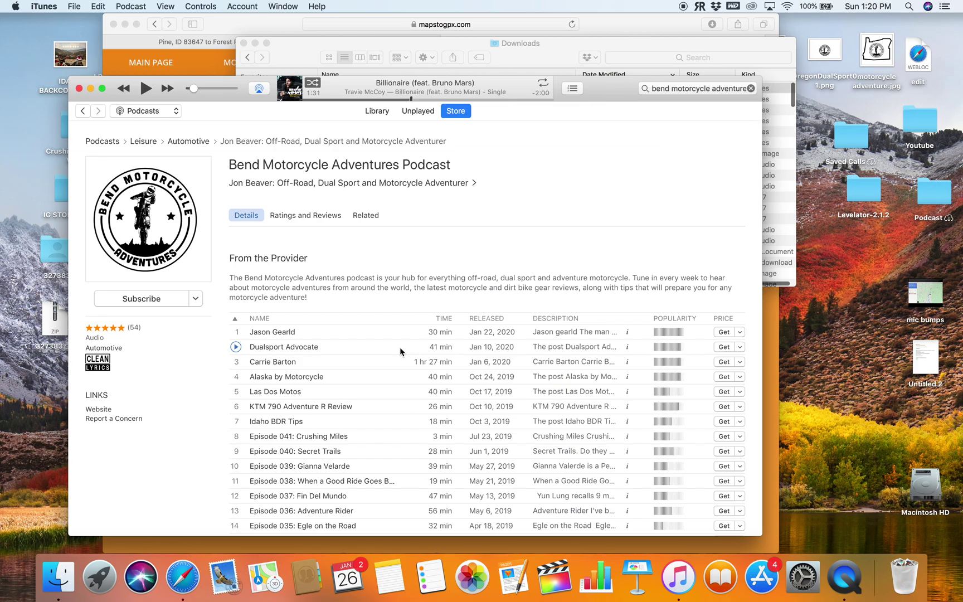
scroll(400, 346, down, 10)
scroll(399, 347, up, 4)
scroll(399, 347, up, 7)
scroll(400, 347, down, 3)
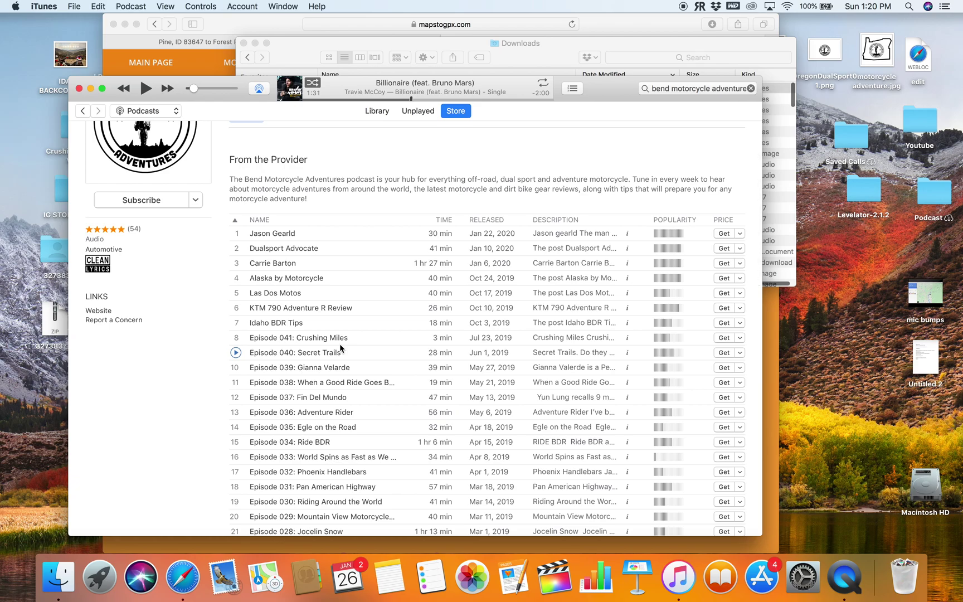
scroll(340, 347, up, 3)
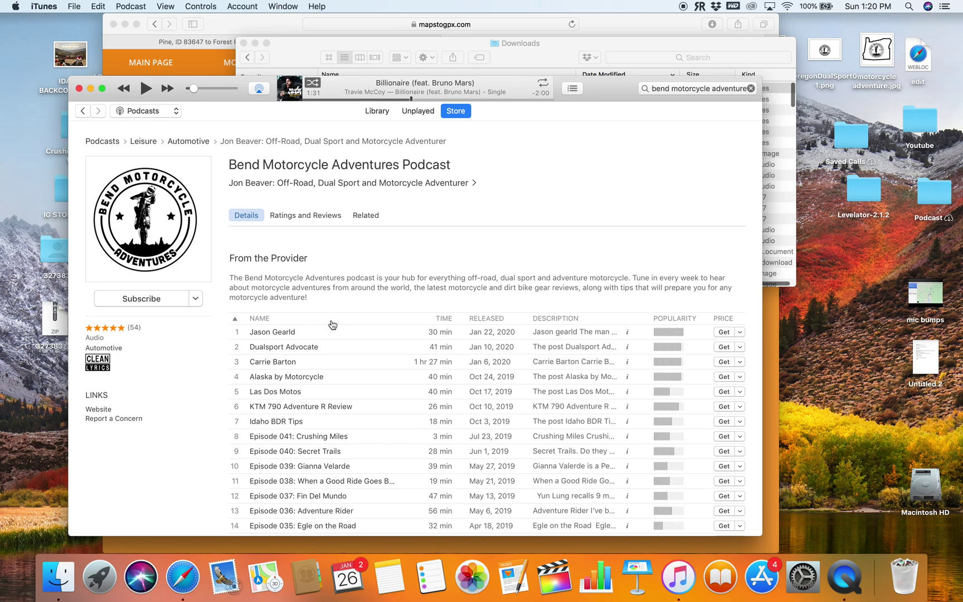
scroll(334, 329, down, 2)
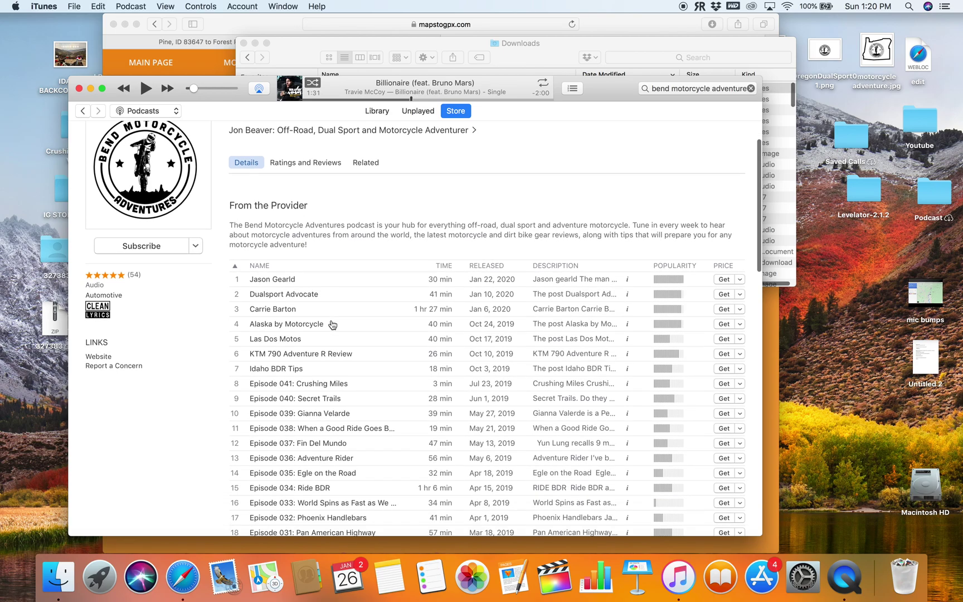
scroll(344, 301, up, 2)
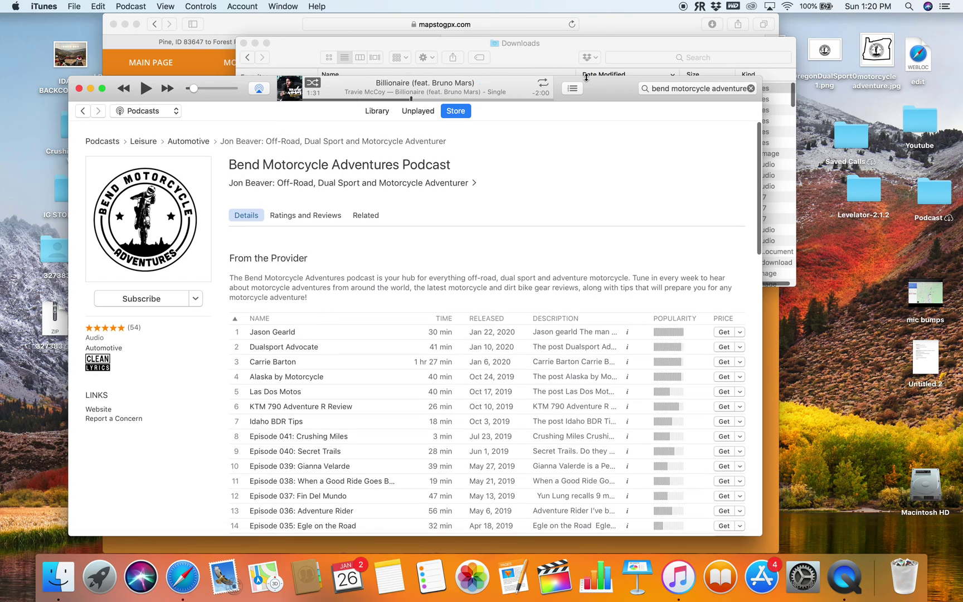